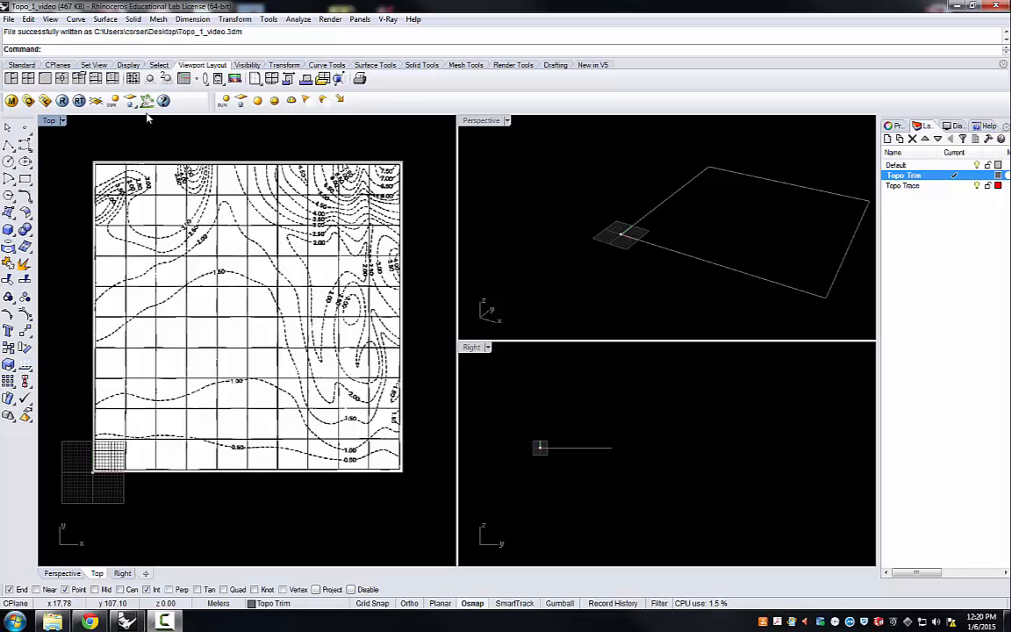
click(50, 18)
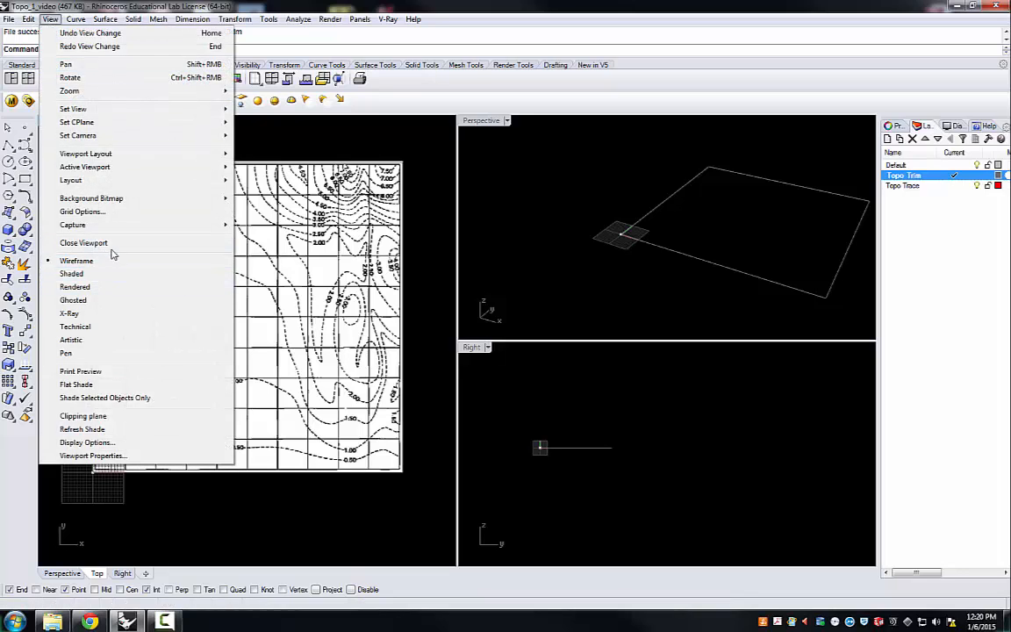
mouse_move(124, 200)
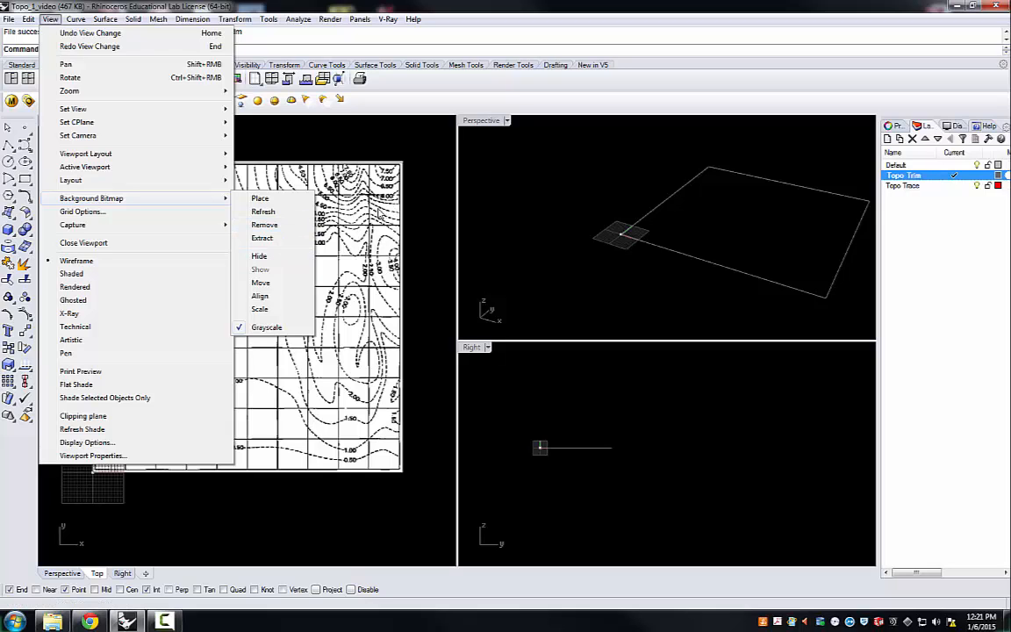
click(420, 222)
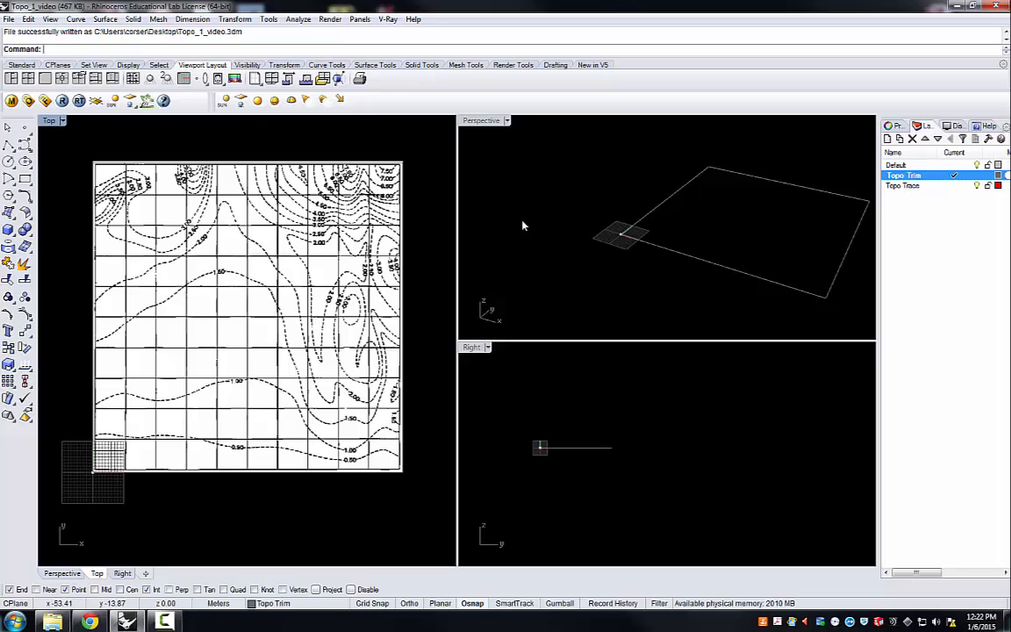
Step: Make Topo Trace the current layer and add a sublayer named .5 under it
click(912, 187)
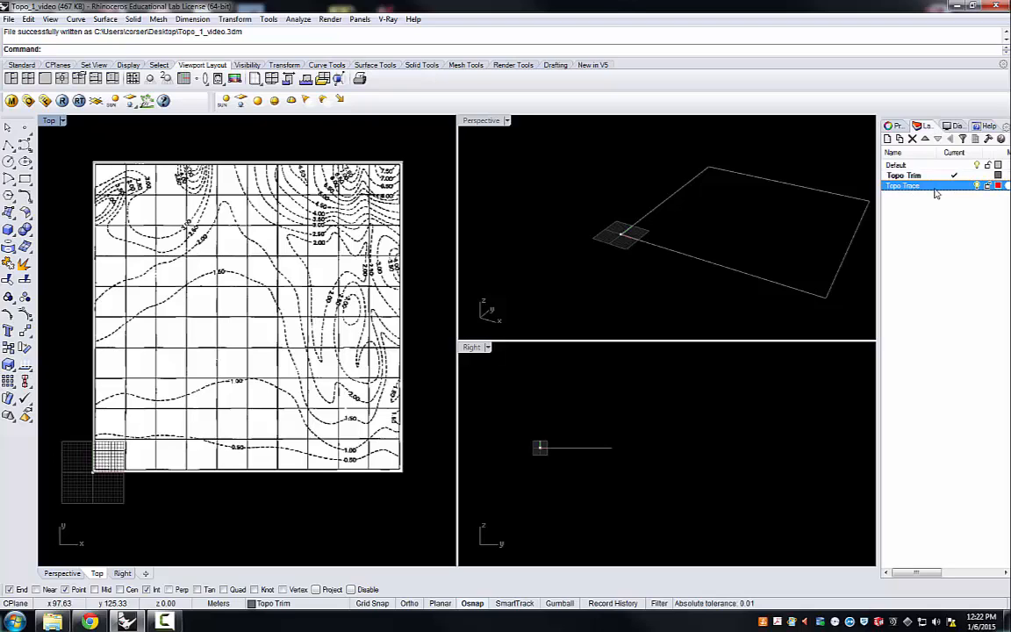
click(954, 187)
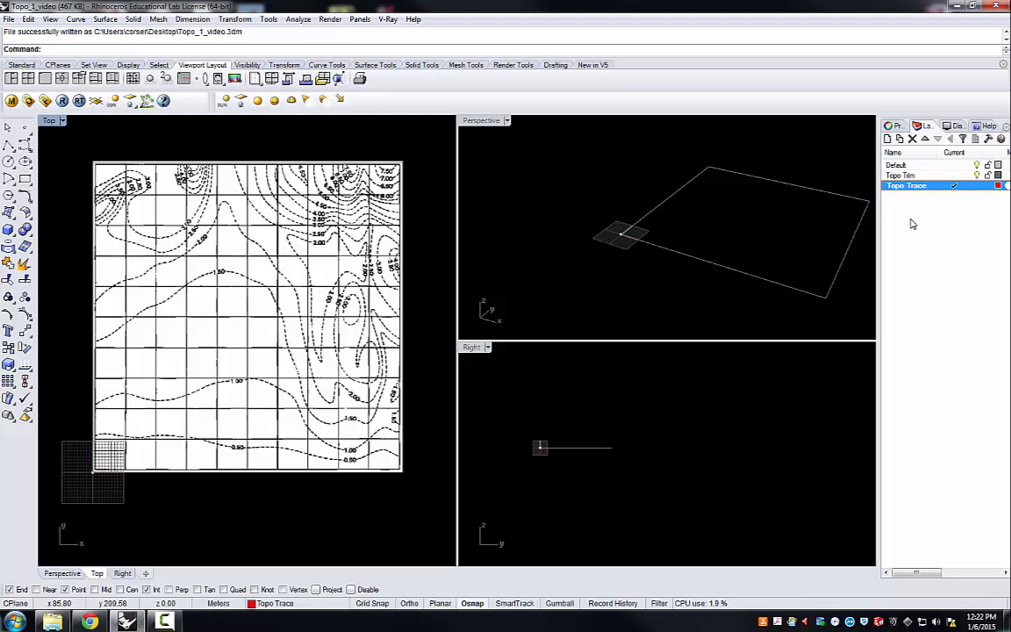
click(900, 140)
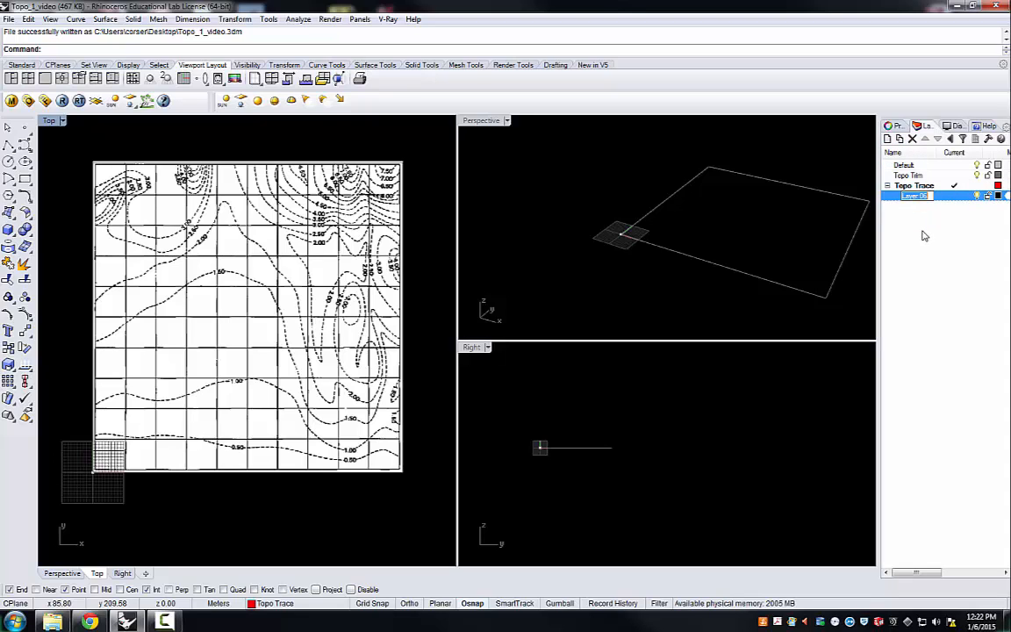
text(5)
Step: Add another sublayer under Topo Trace and name it 1
click(922, 187)
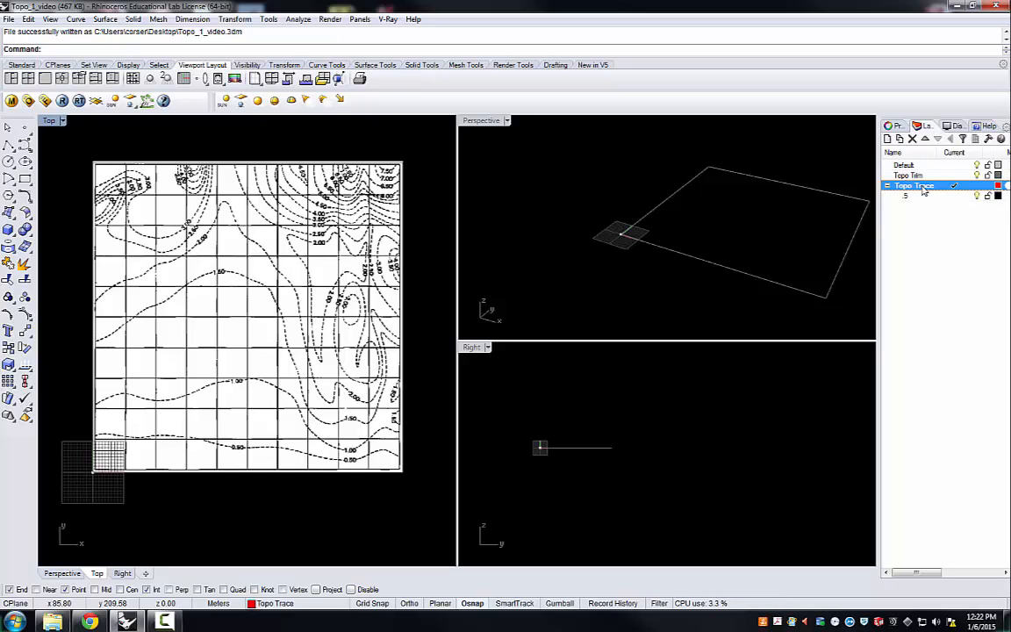
click(899, 141)
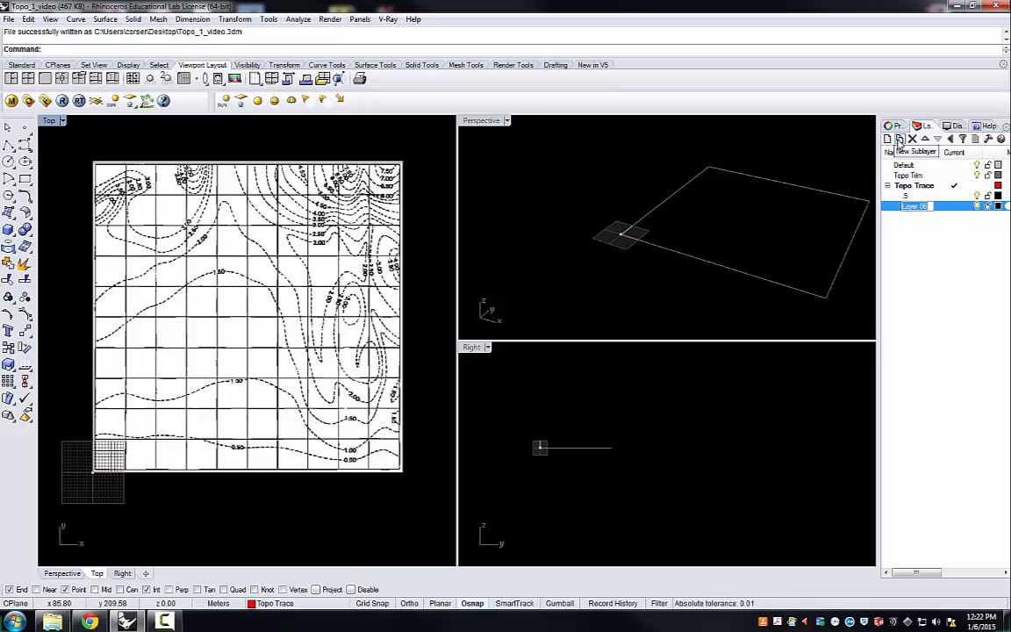
text(1)
key(Return)
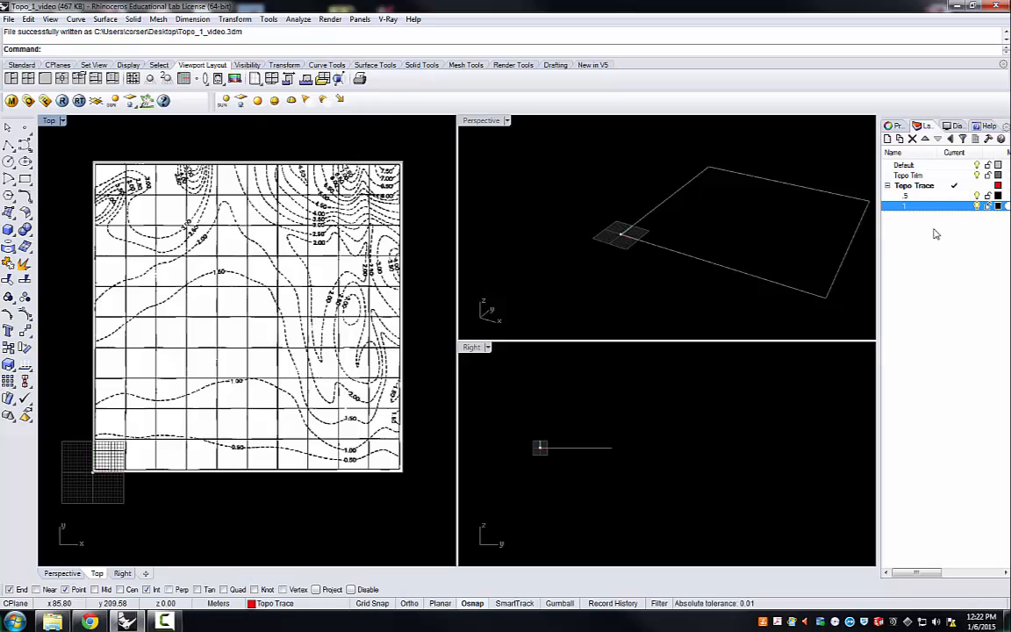
Step: Create a sublayer named 1.5 and place it directly under Topo Trace, alongside sublayers .5 and 1
click(900, 140)
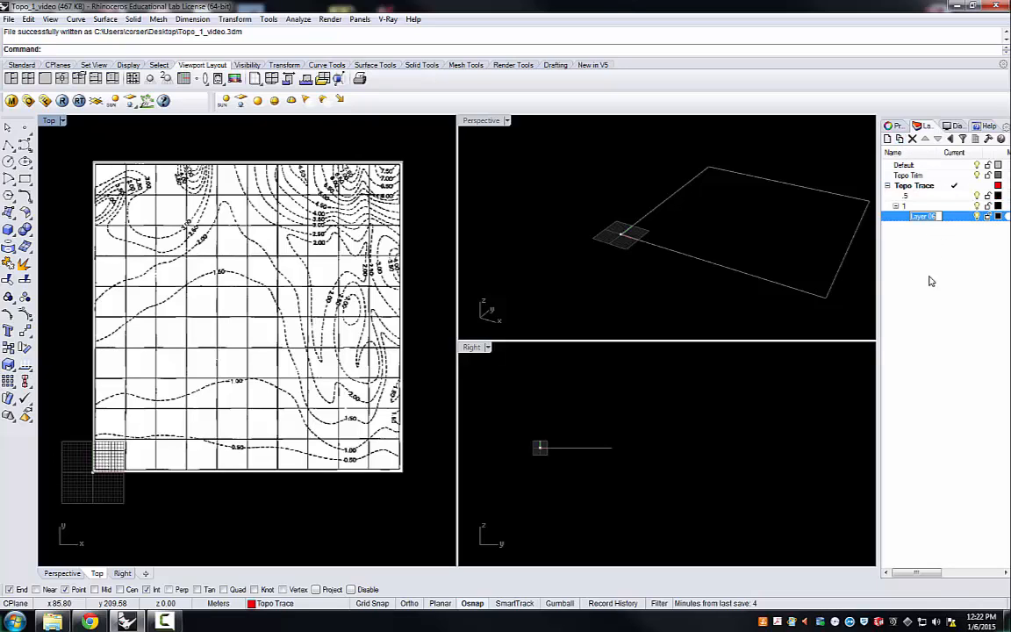
text(1.5)
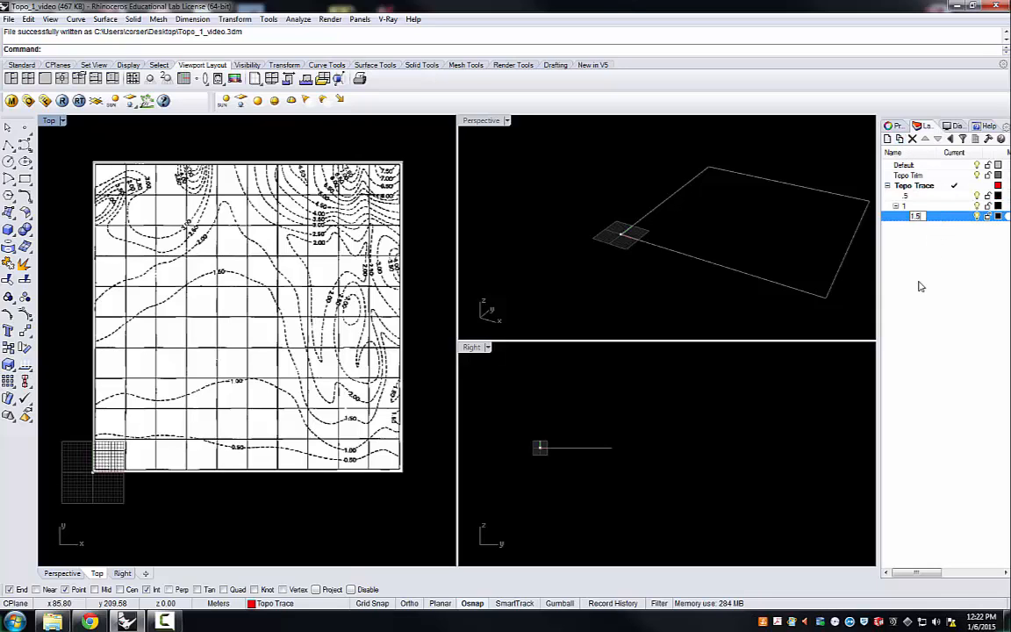
key(Return)
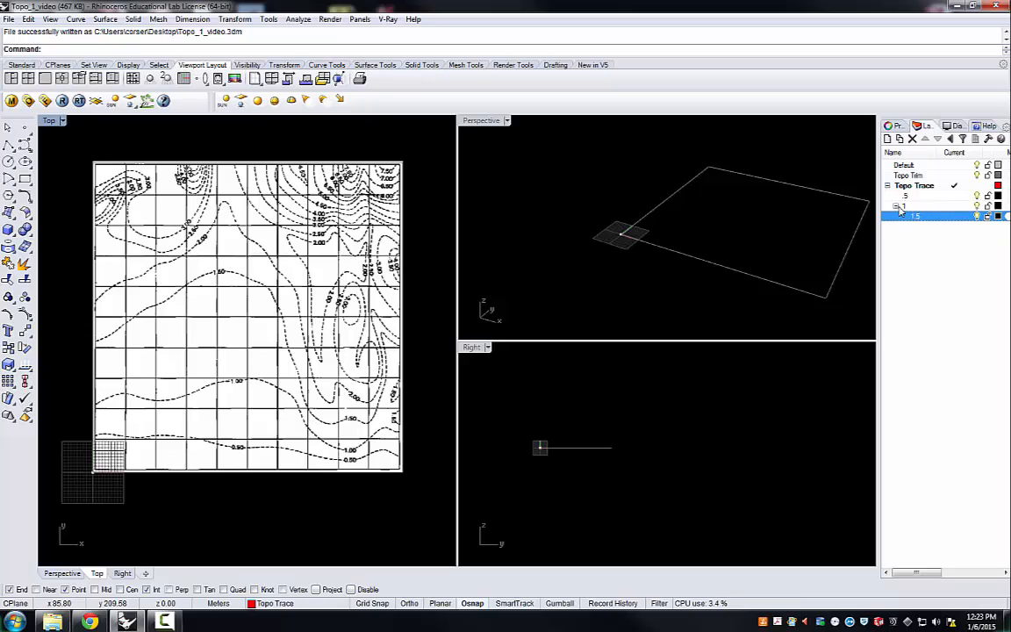
drag(915, 218, 910, 191)
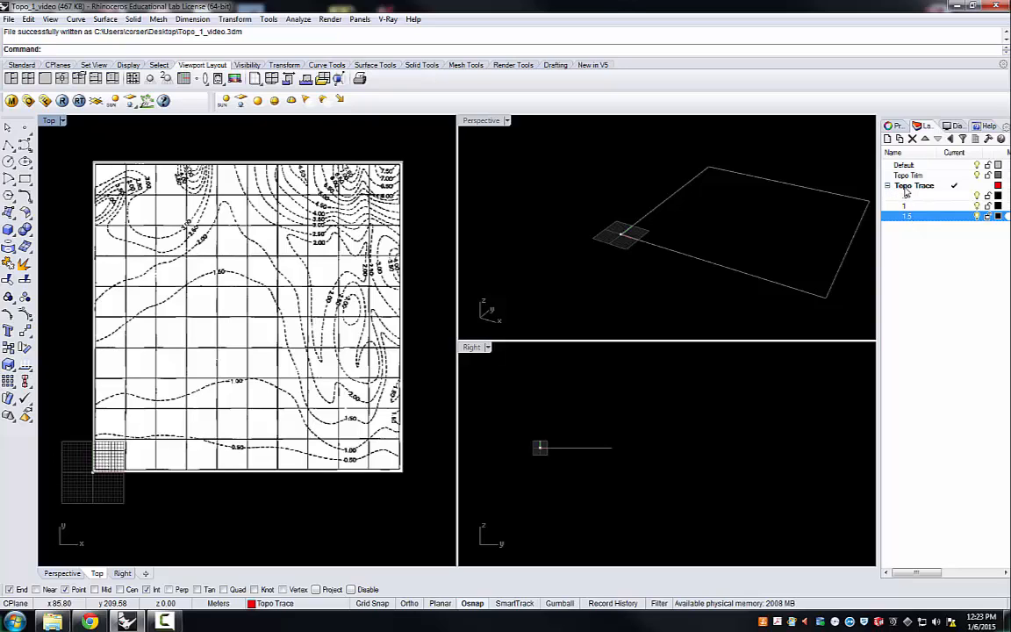
Step: Add one more sublayer under Topo Trace and name it 2
click(909, 186)
click(899, 140)
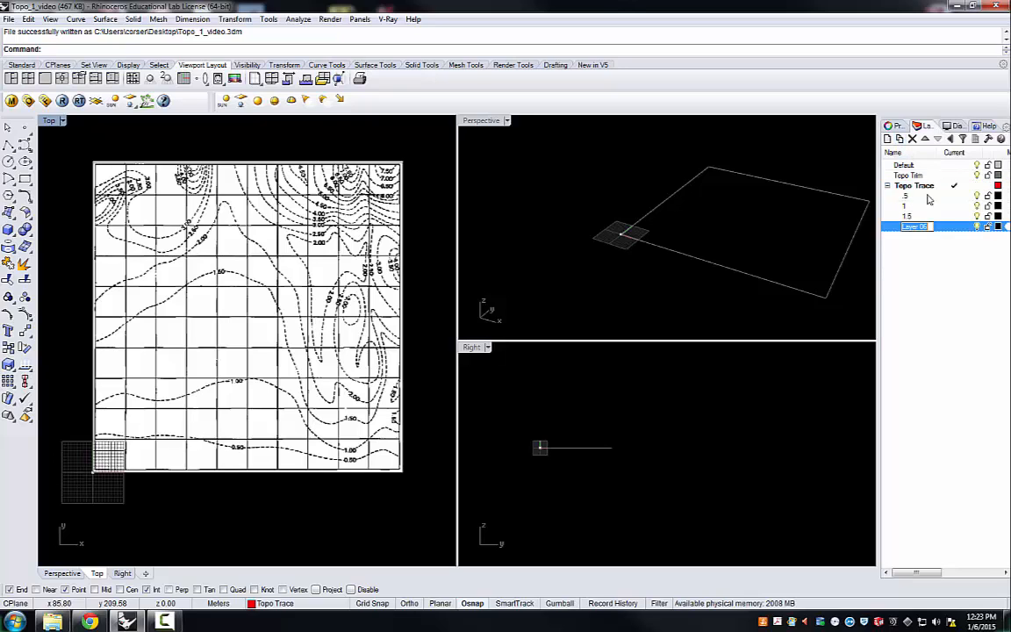
text(2)
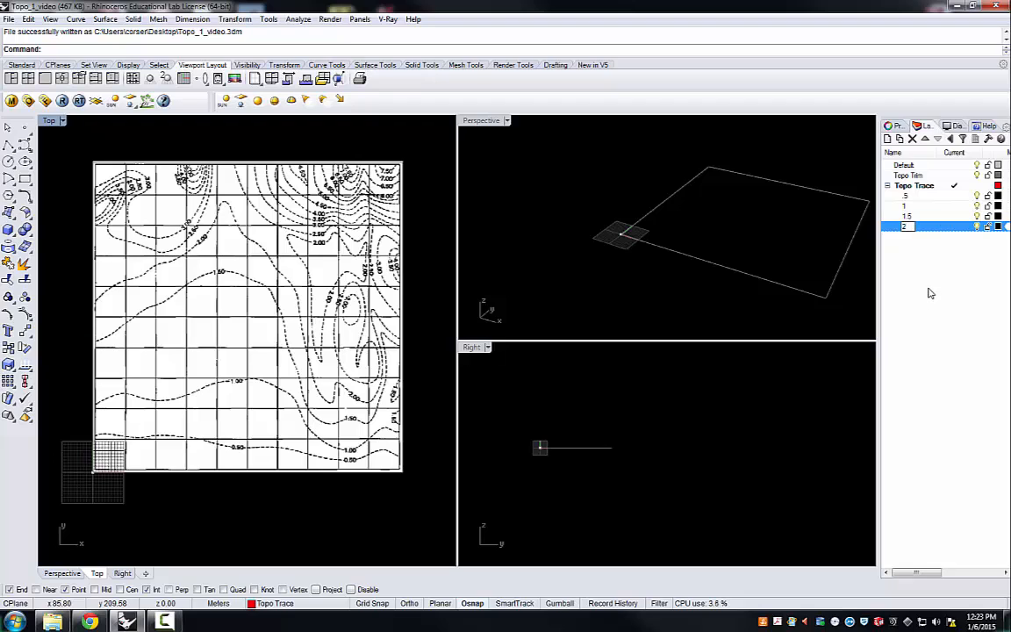
key(Return)
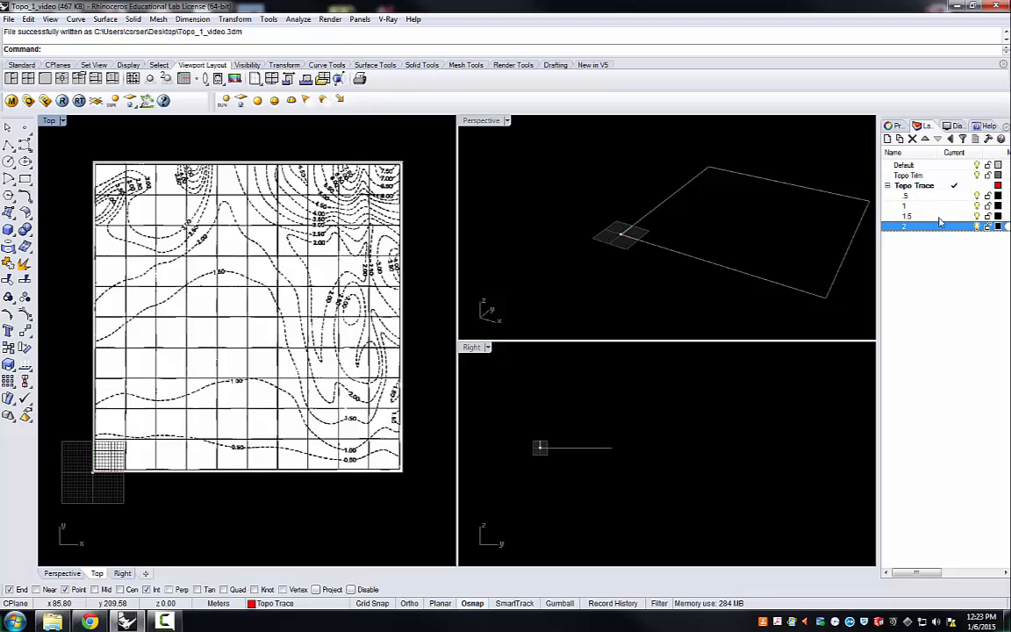
click(888, 187)
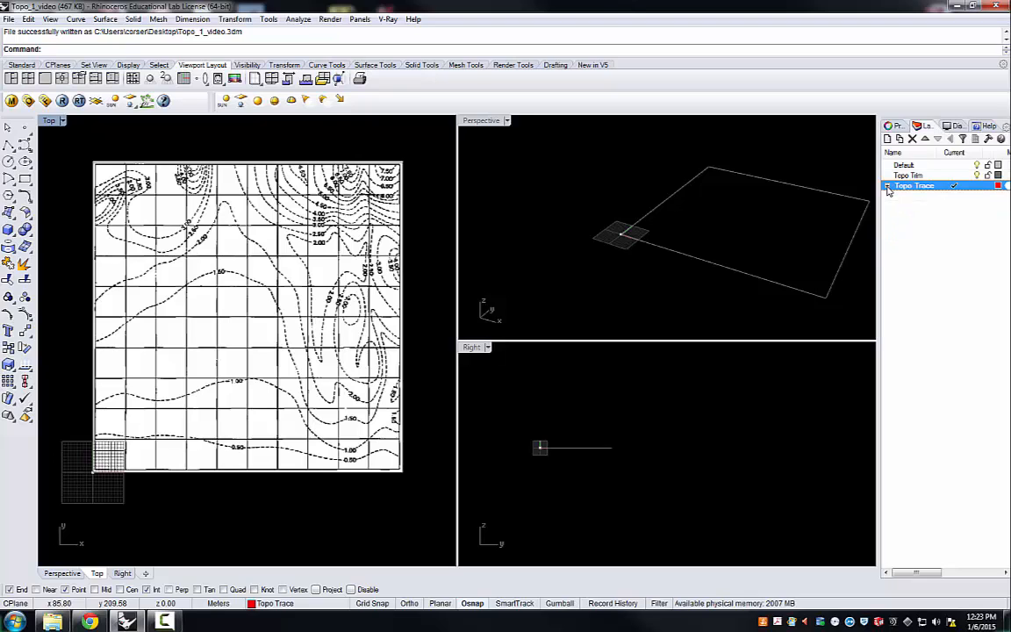
click(888, 187)
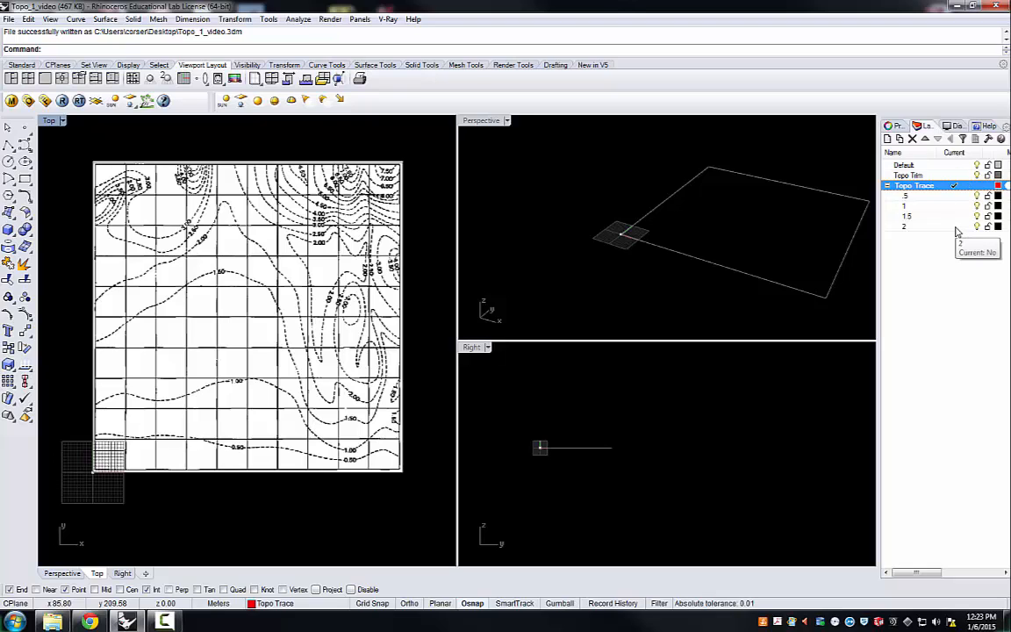
Step: Set the colour of sublayer .5 to Red and the colour of sublayer 1 to Orange
click(997, 196)
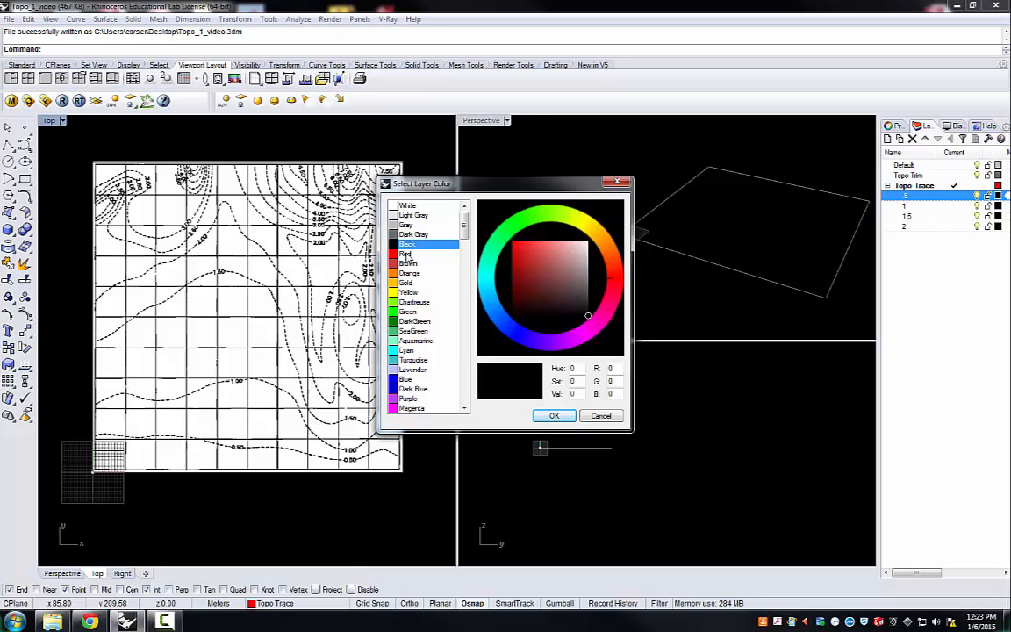
click(400, 253)
click(553, 415)
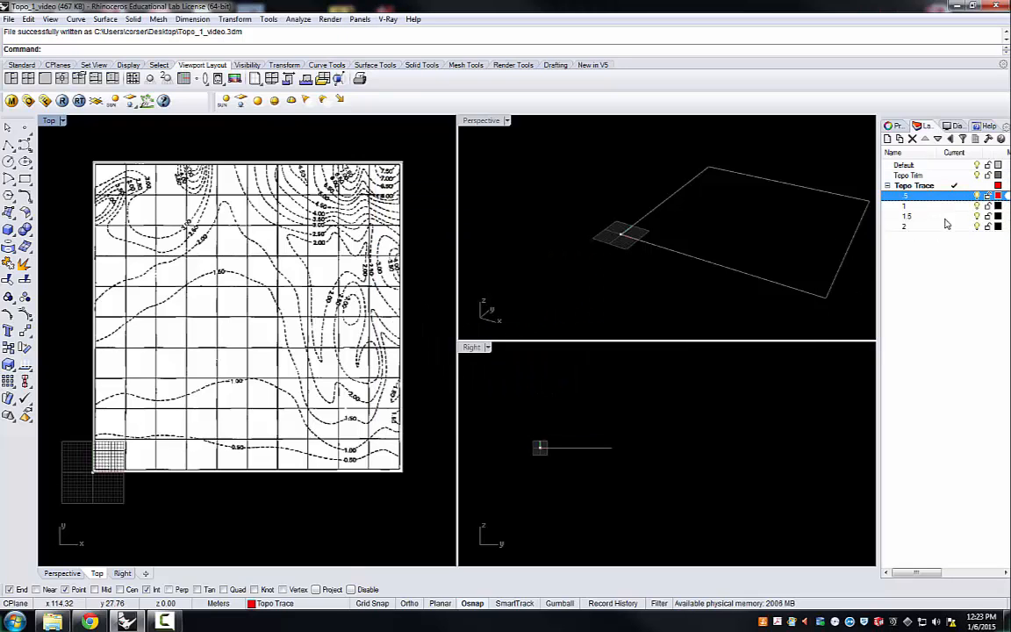
click(989, 207)
click(997, 205)
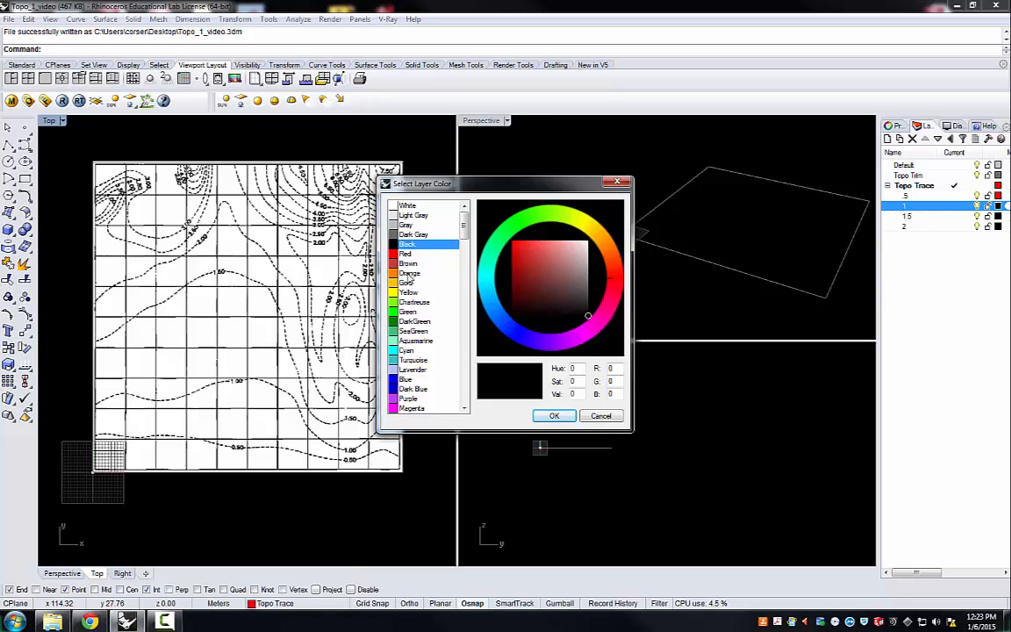
click(409, 273)
click(557, 417)
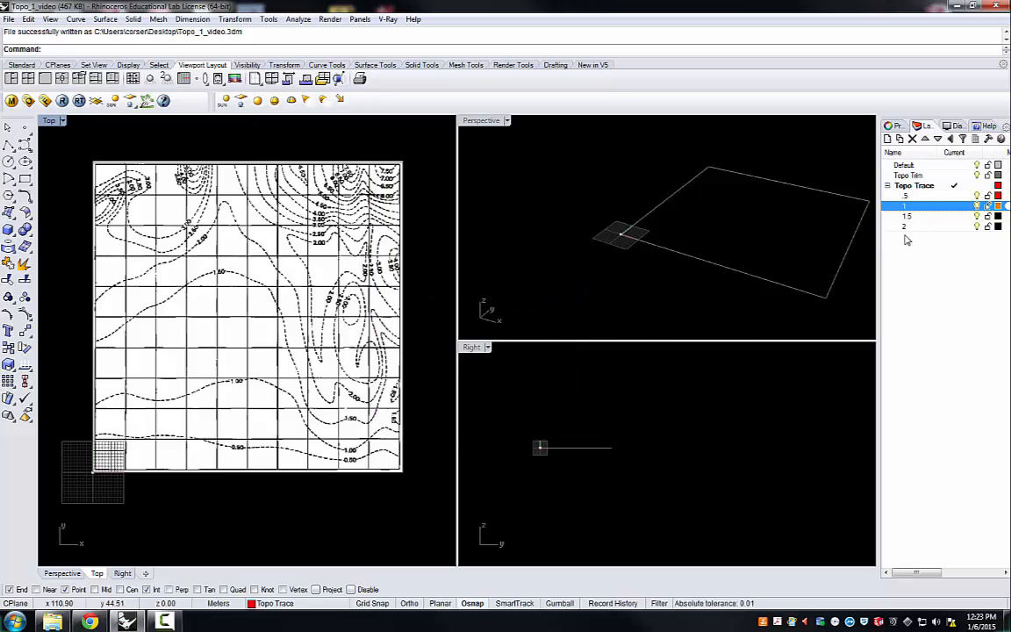
Step: Set the colour of sublayer 1.5 to Red and the colour of sublayer 2 to Orange
click(997, 216)
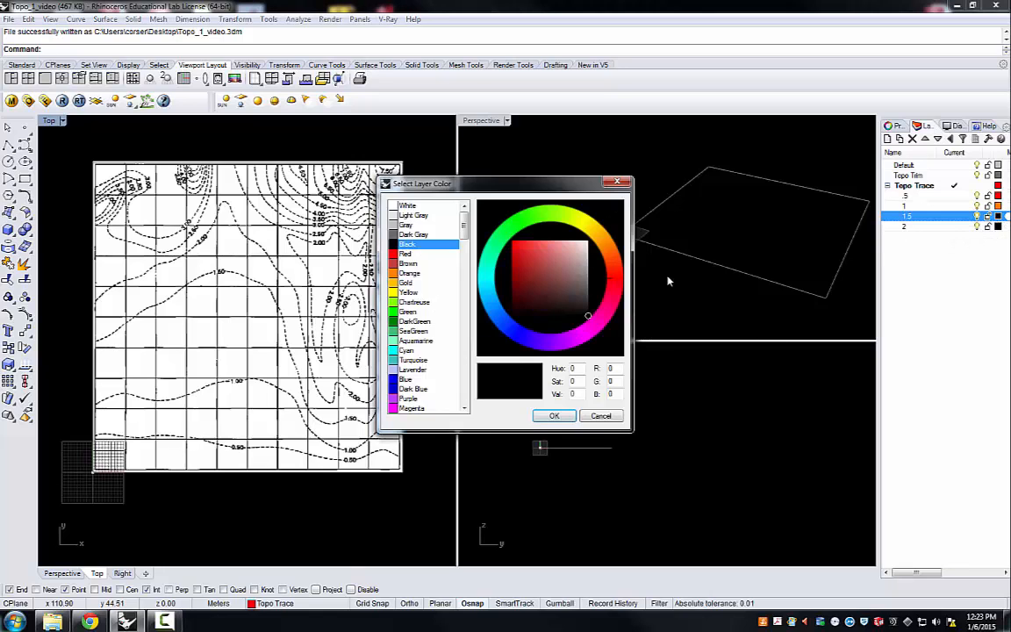
click(407, 253)
click(556, 417)
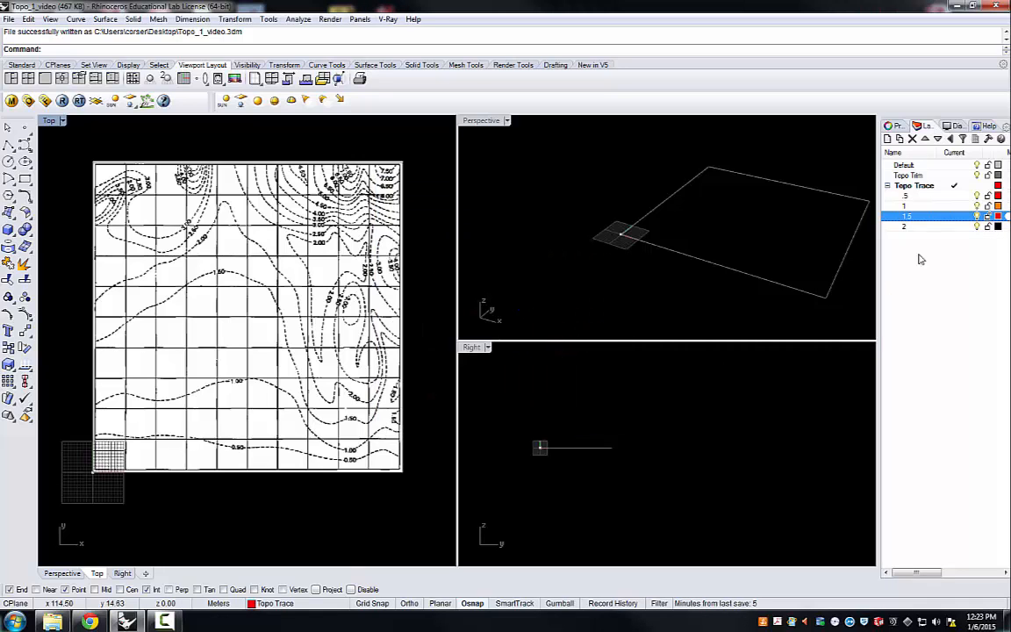
click(998, 226)
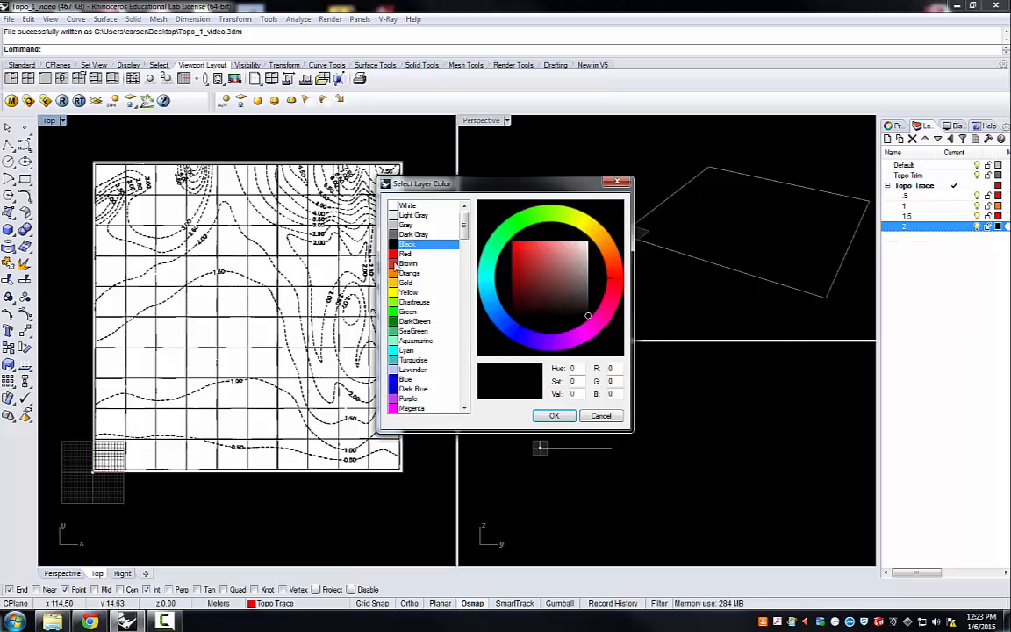
click(409, 274)
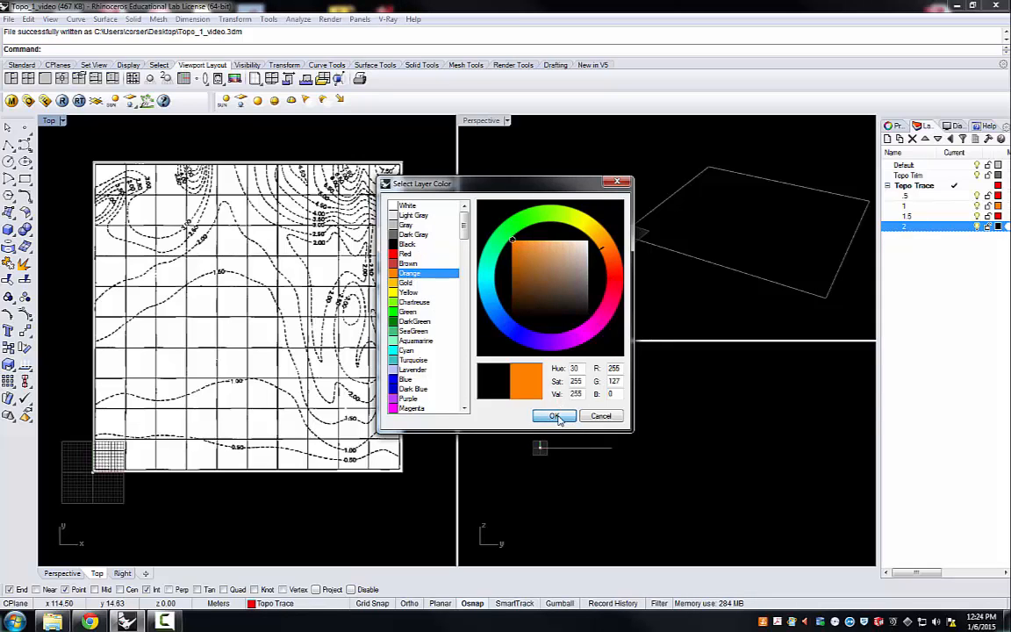
click(557, 415)
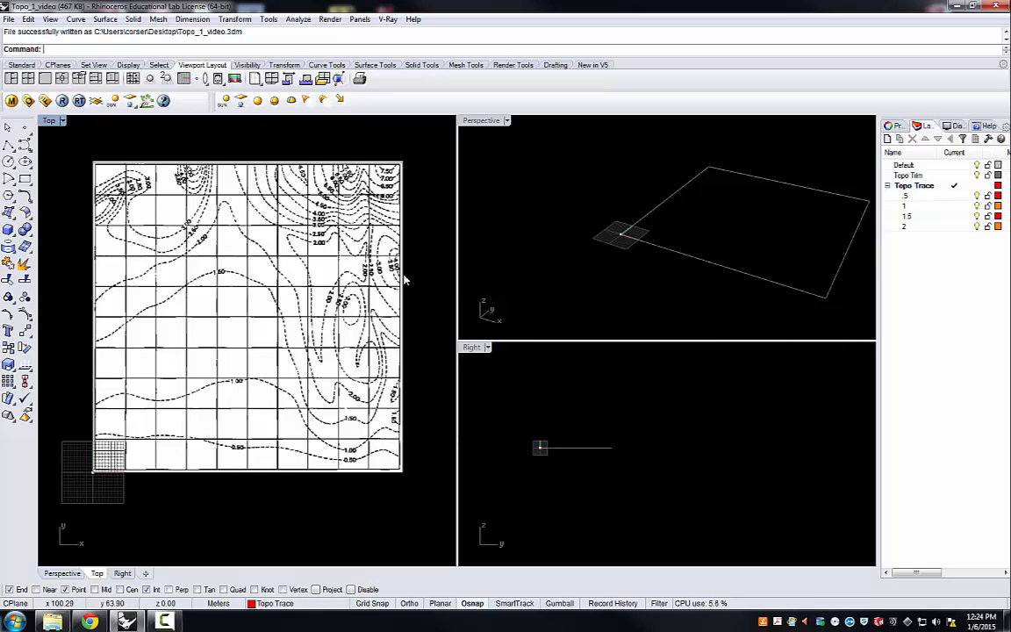
Step: Make sublayer .5 current and resize the viewports so that Top is wider and Perspective is taller
click(955, 197)
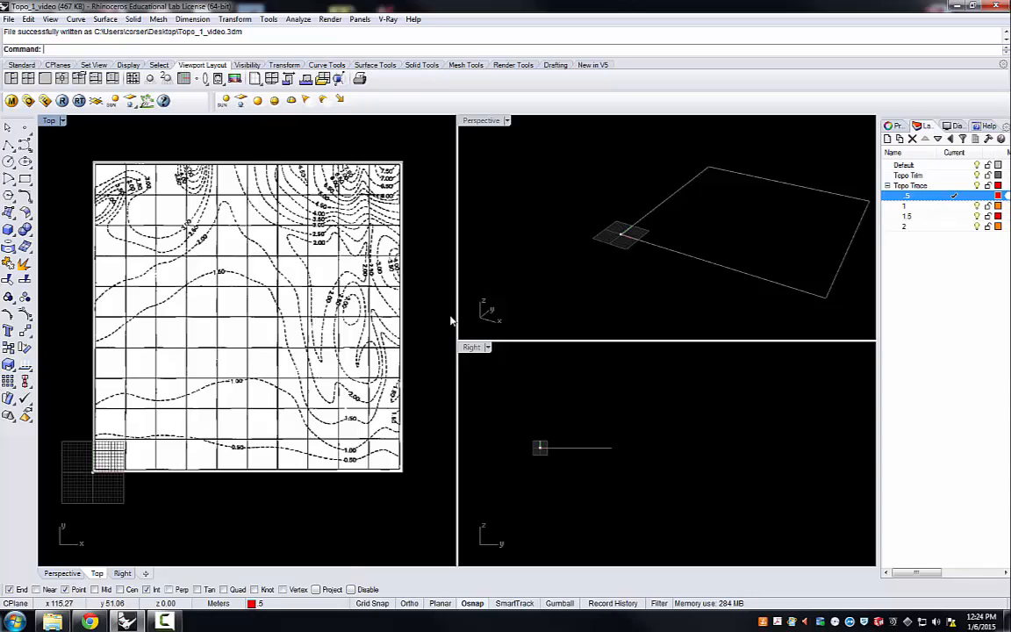
drag(456, 321, 481, 327)
drag(554, 339, 556, 427)
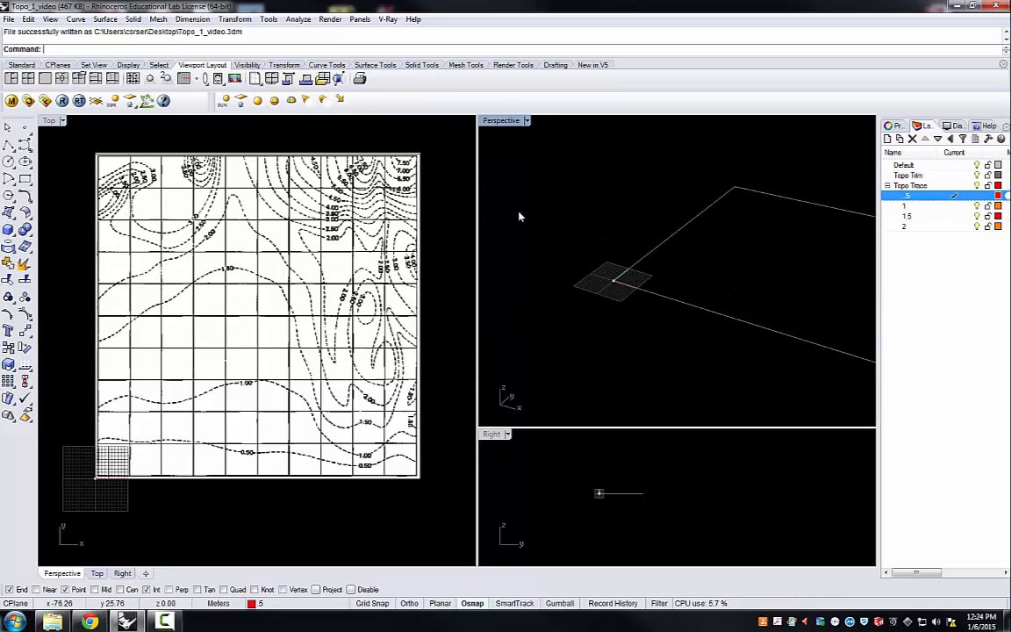
scroll(513, 216, down, 6)
scroll(592, 253, up, 4)
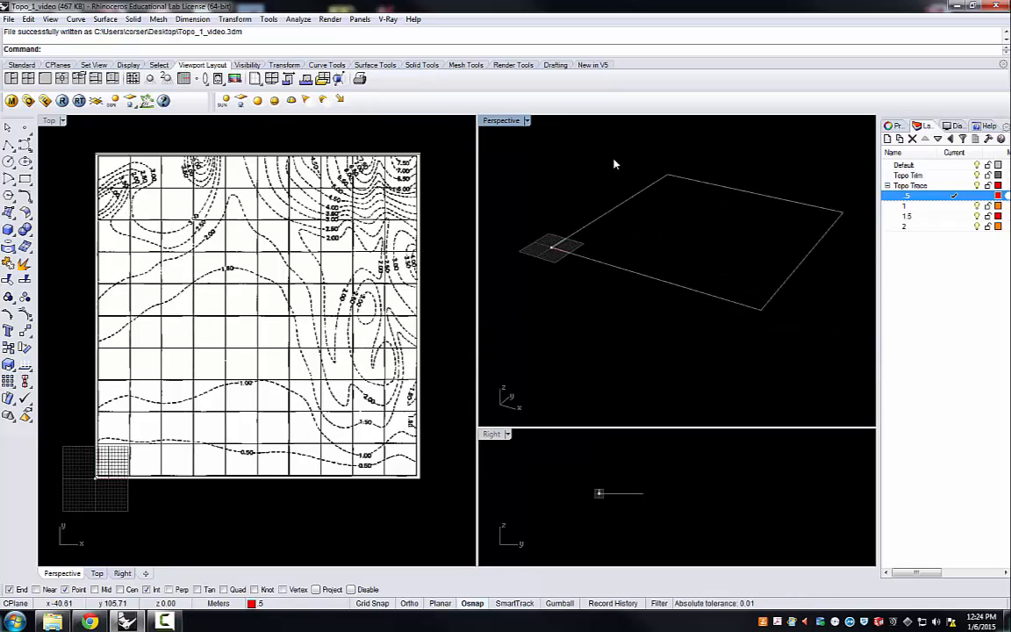
scroll(589, 178, up, 3)
scroll(545, 178, down, 1)
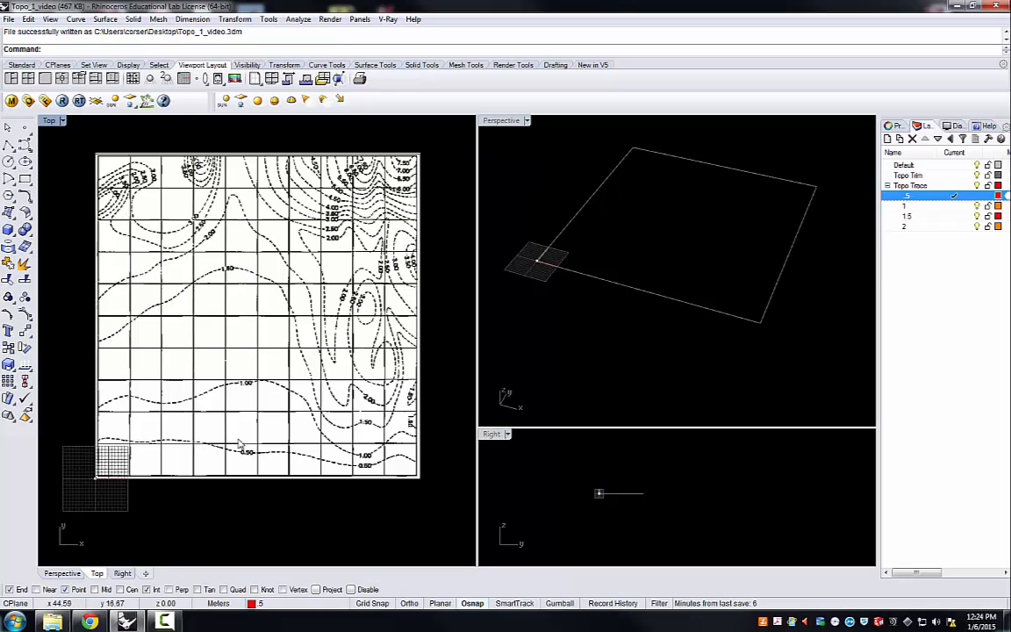
Step: Start an interpolated-points curve just beyond the map's right edge and trace the first stretch of the 0.50 contour westward through its rightmost bend
scroll(272, 350, down, 2)
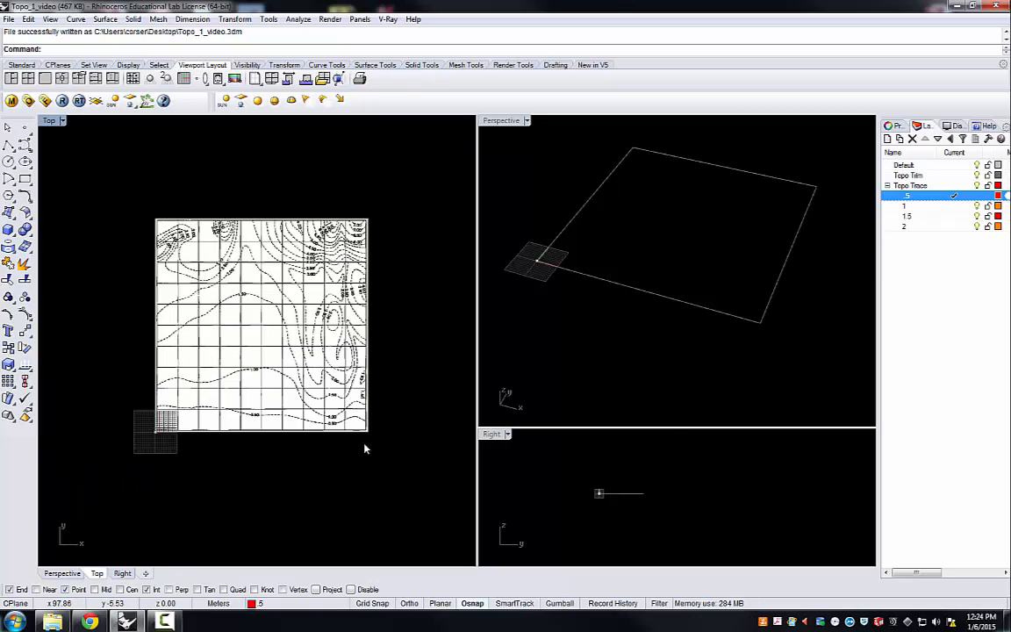
scroll(366, 449, up, 2)
scroll(243, 316, down, 1)
scroll(76, 306, up, 1)
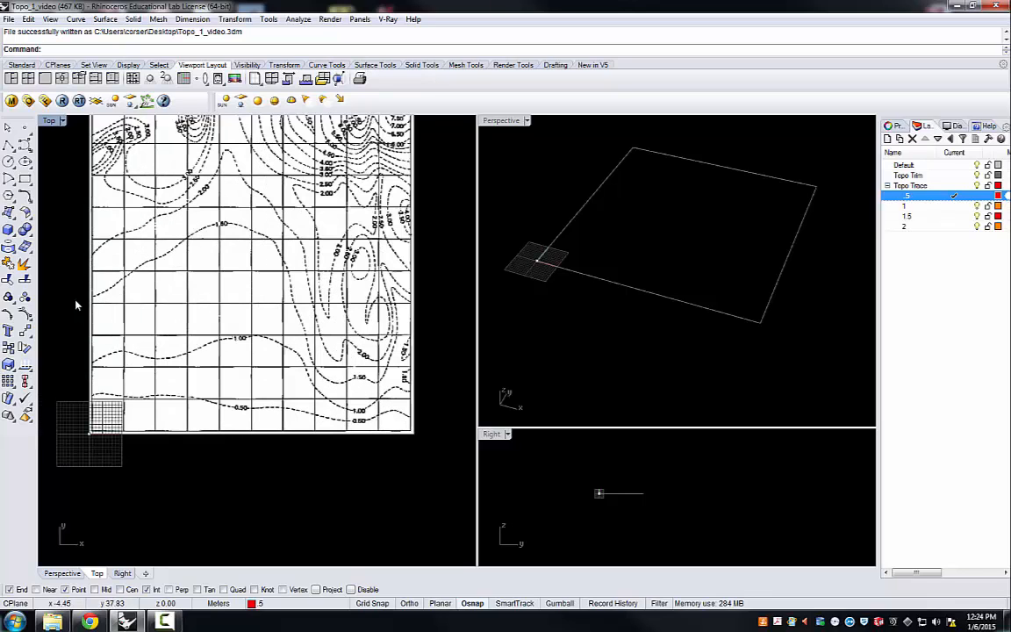
click(24, 144)
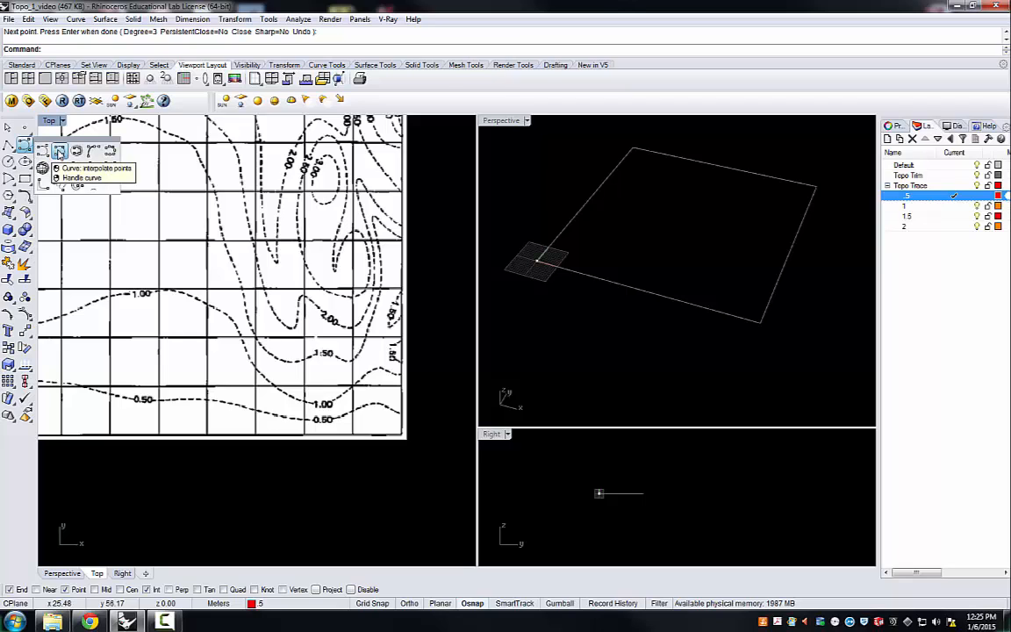
click(59, 152)
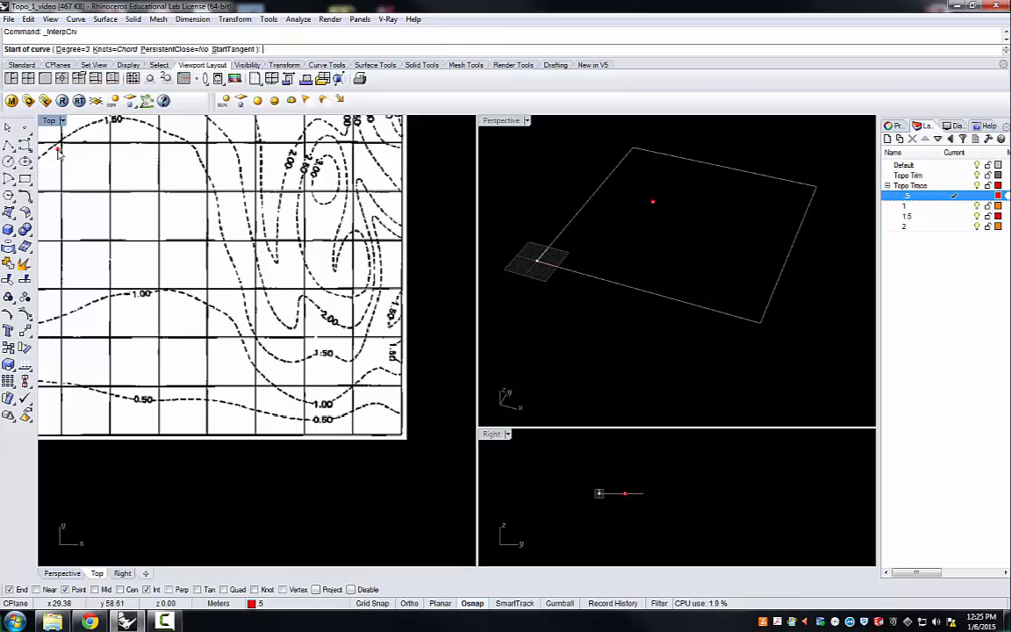
click(399, 412)
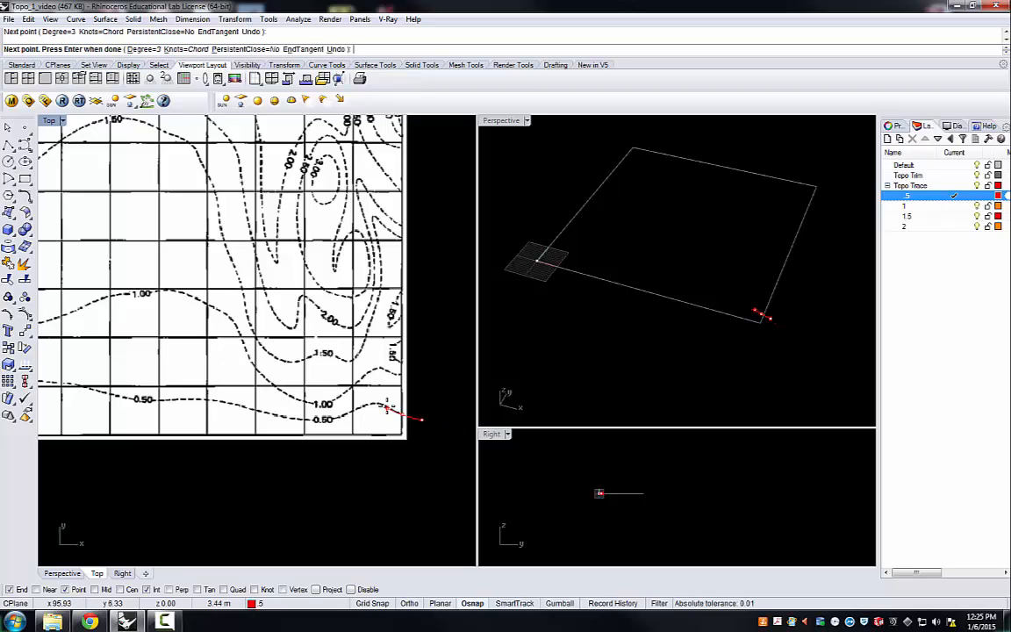
click(380, 406)
click(373, 405)
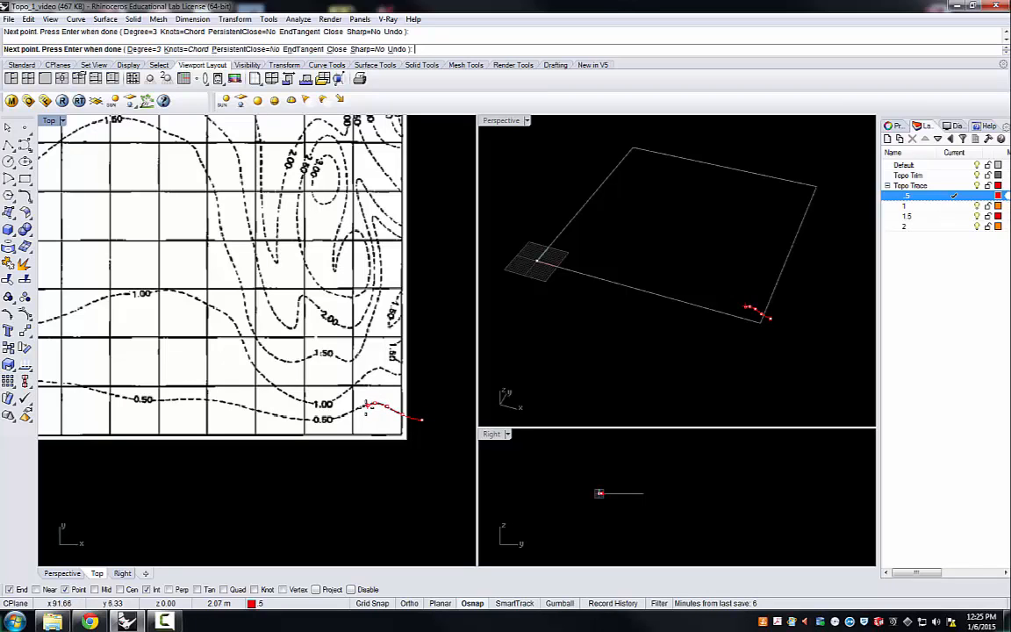
scroll(364, 406, up, 5)
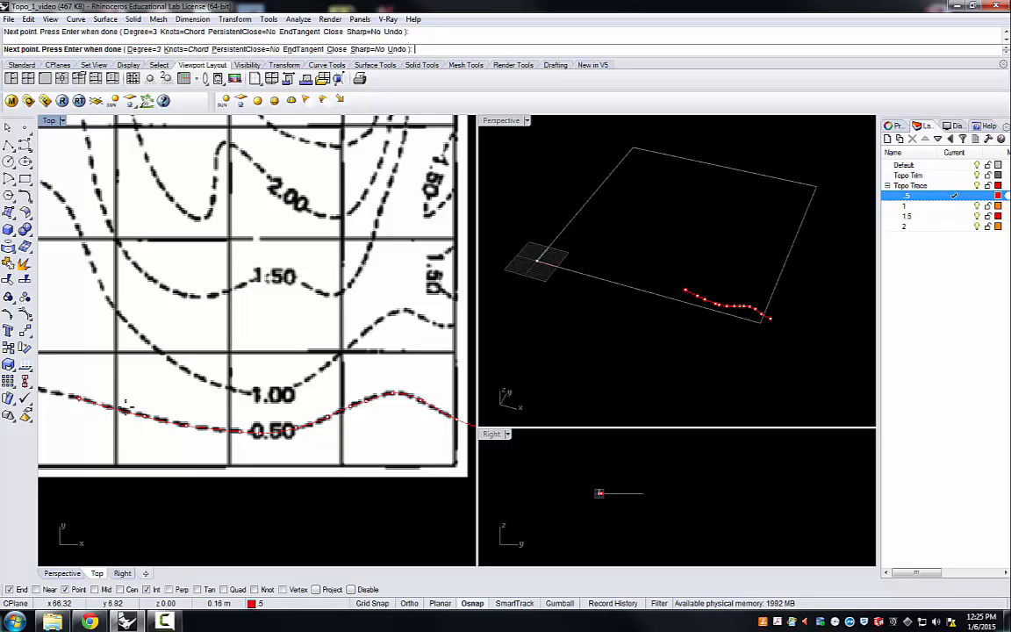
Step: Continue the curve westward along the 0.50 contour, past the label at mid-map to about x 25
scroll(253, 396, down, 12)
scroll(136, 390, up, 6)
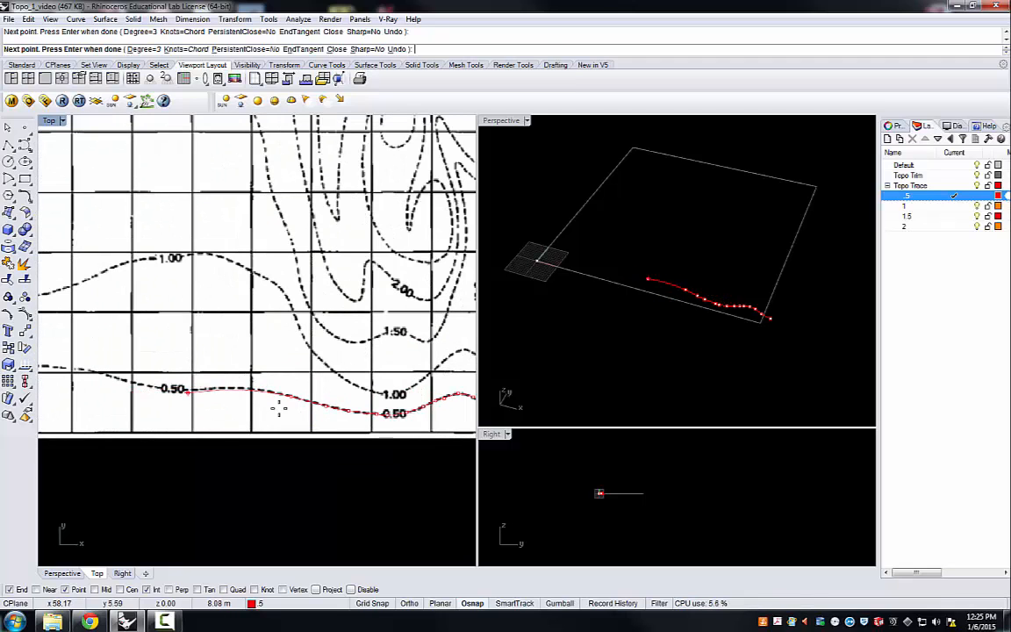
scroll(236, 387, up, 2)
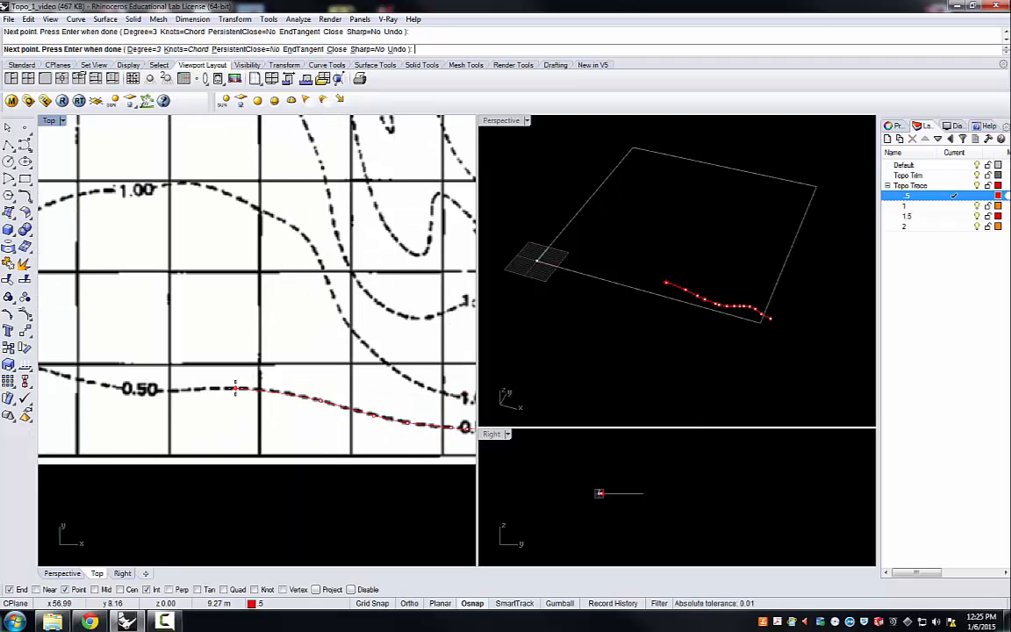
click(164, 392)
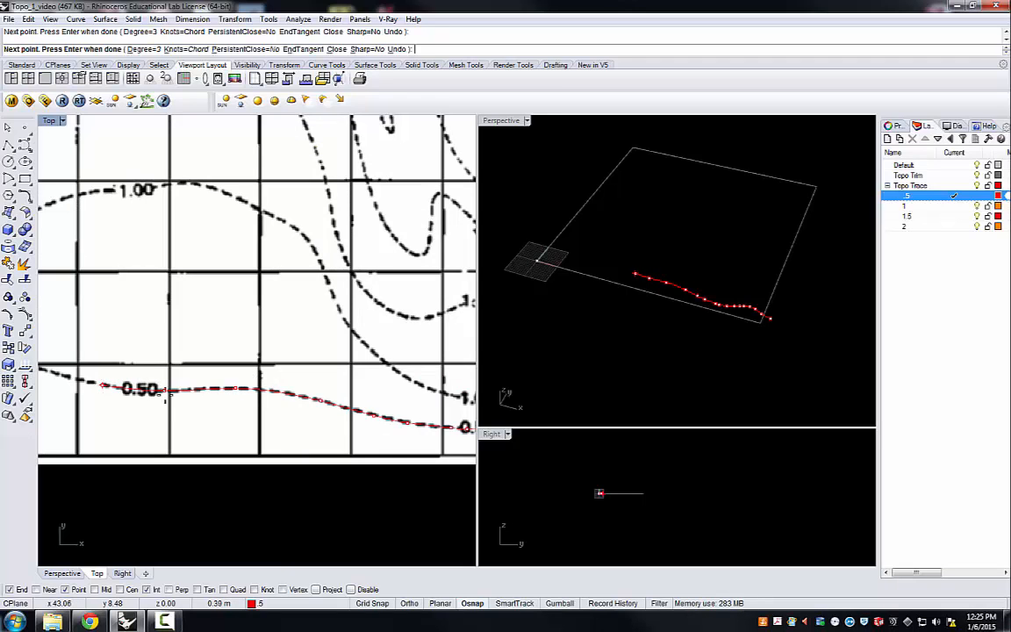
scroll(102, 386, down, 5)
scroll(174, 389, up, 3)
scroll(174, 388, up, 3)
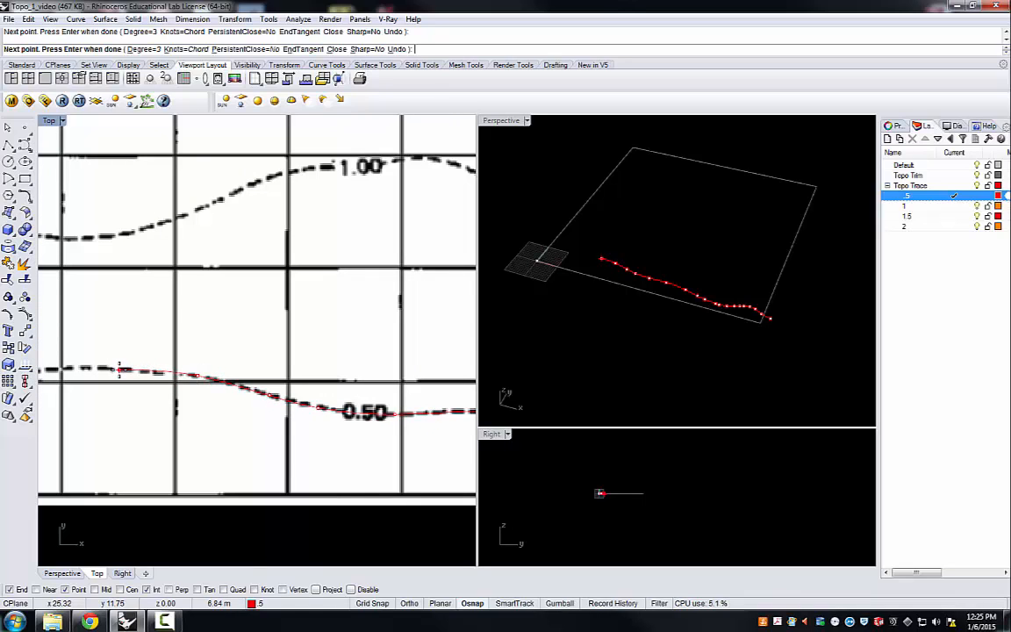
Step: Trace the remaining 0.50 contour to just beyond the map's left edge, at about x -1.3, y 10.6, and finish the curve
scroll(149, 376, down, 4)
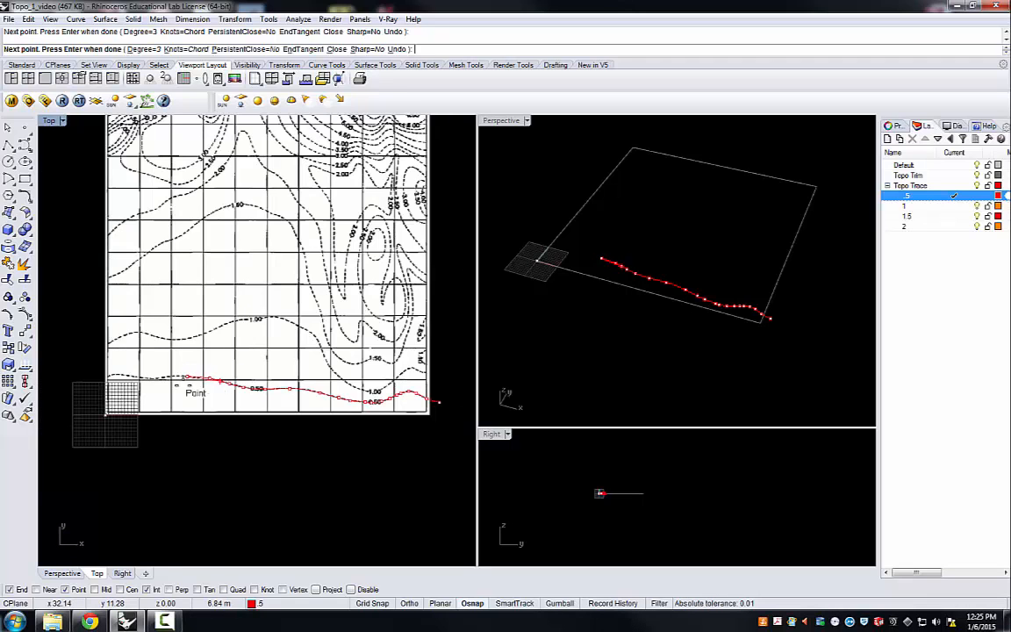
scroll(164, 382, up, 2)
scroll(164, 382, up, 3)
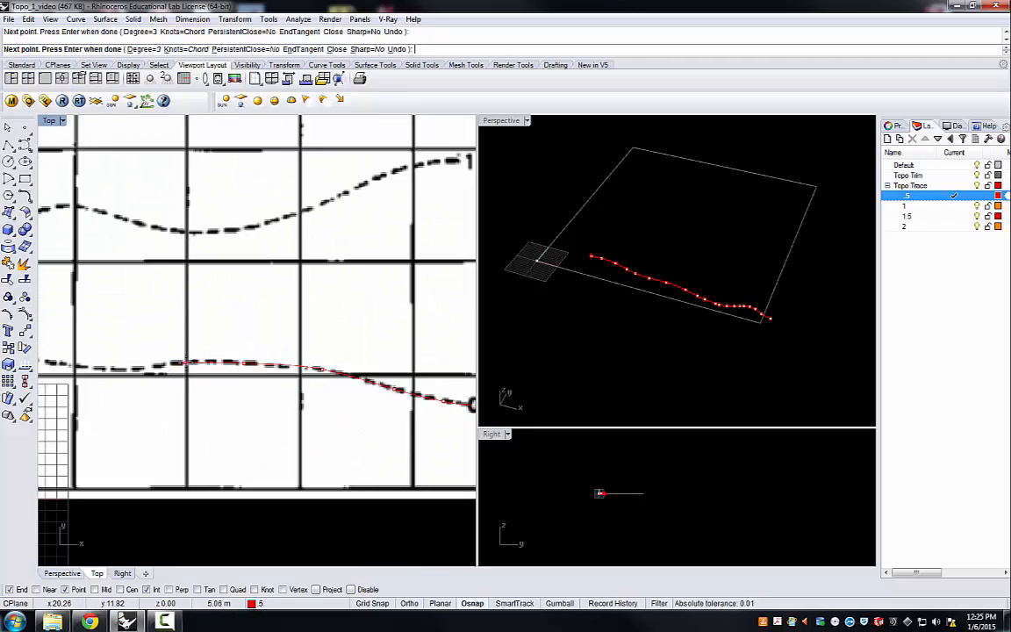
click(187, 362)
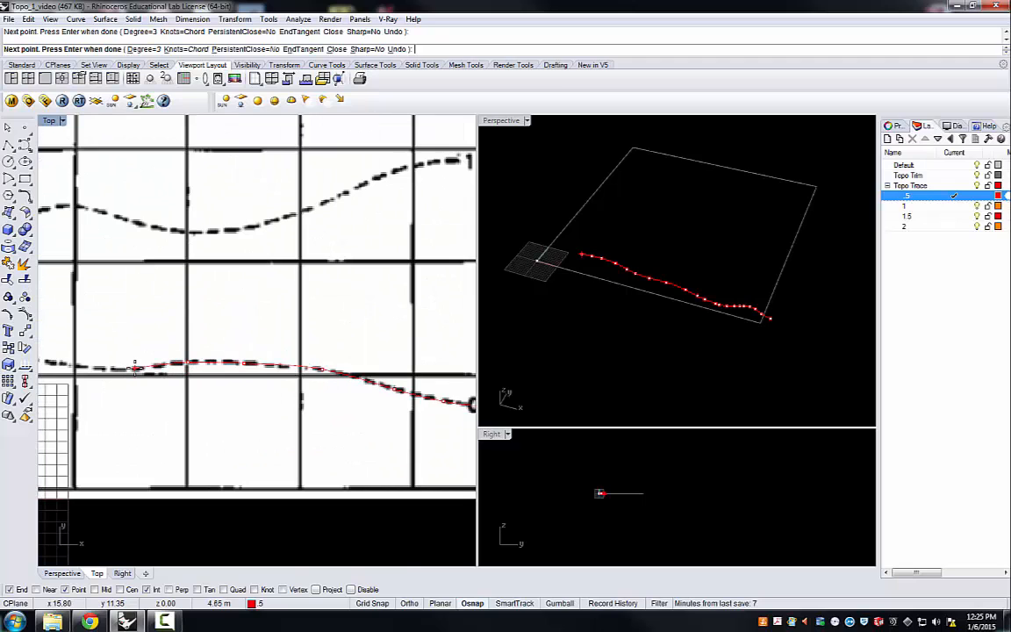
click(134, 368)
scroll(191, 379, down, 4)
scroll(169, 376, up, 5)
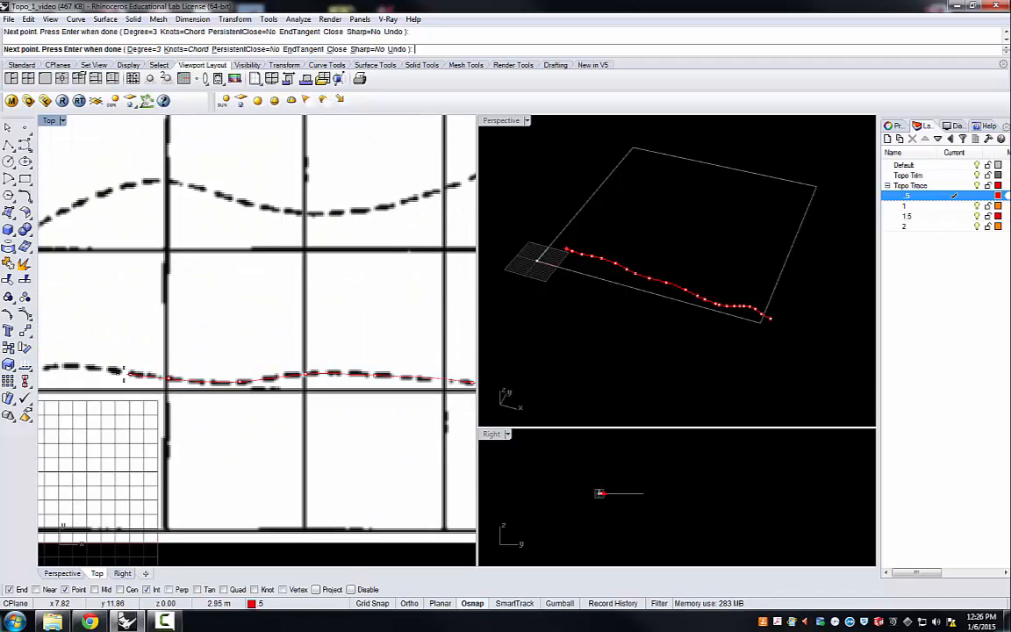
scroll(226, 384, down, 4)
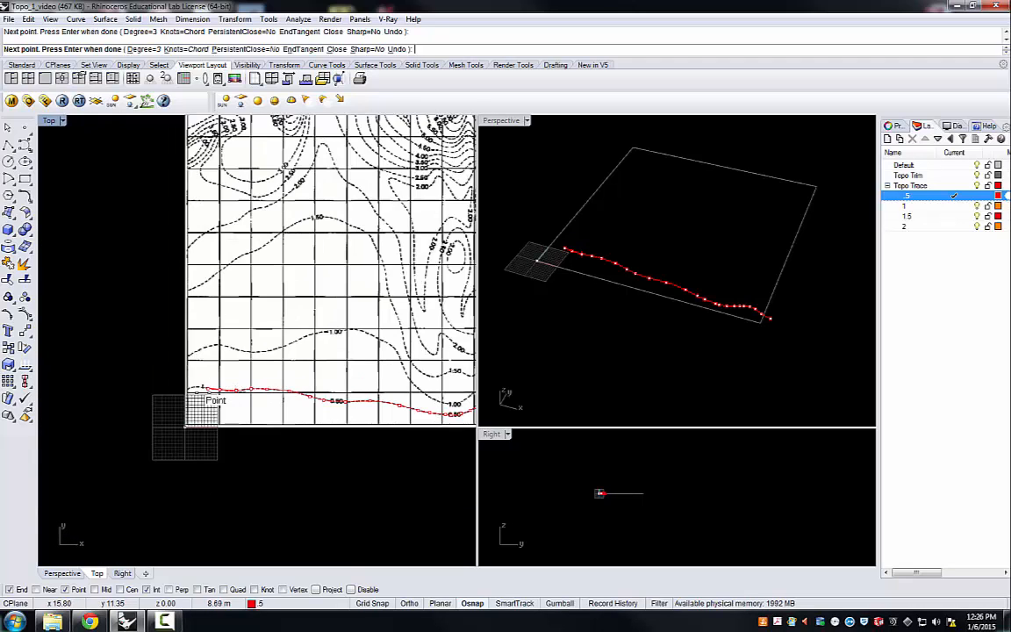
scroll(221, 378, up, 3)
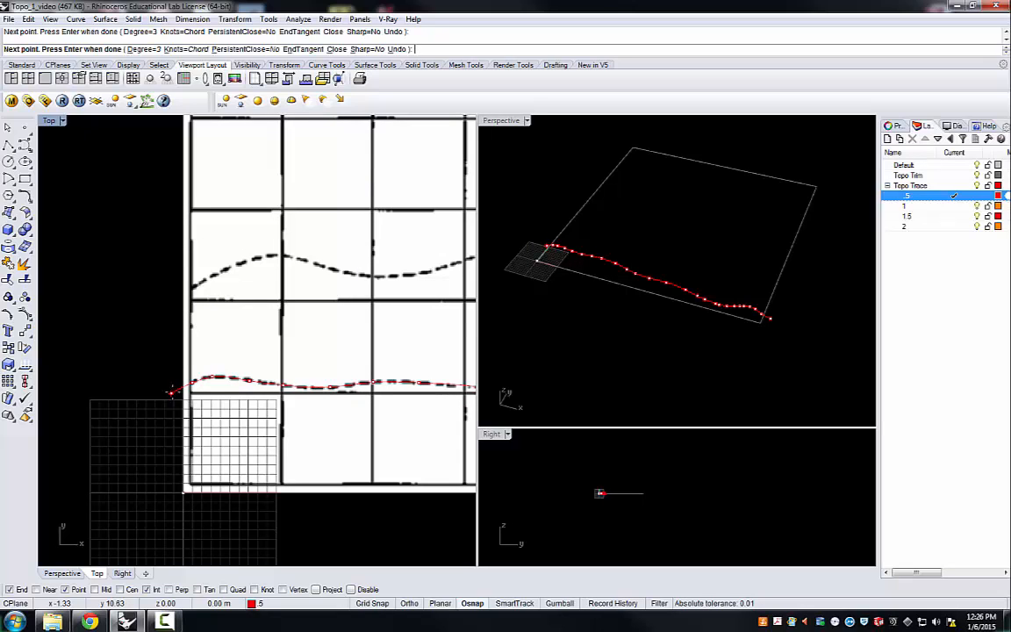
key(Return)
scroll(159, 351, down, 5)
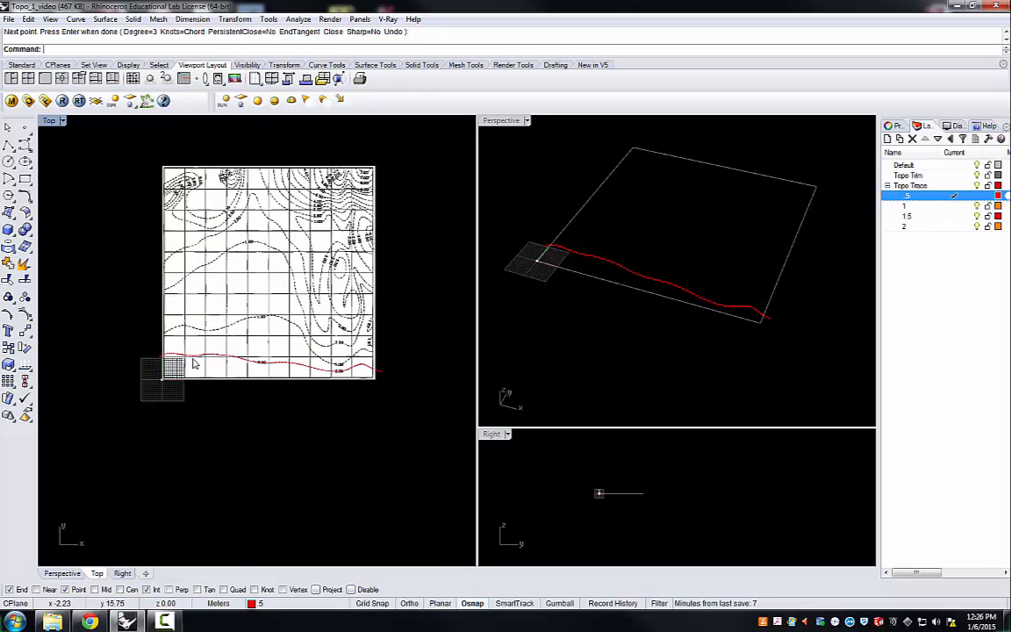
Step: Examine the traced 0.50 contour curve against the map boundary in the Perspective, Right and Top views
right_drag(588, 302, 626, 338)
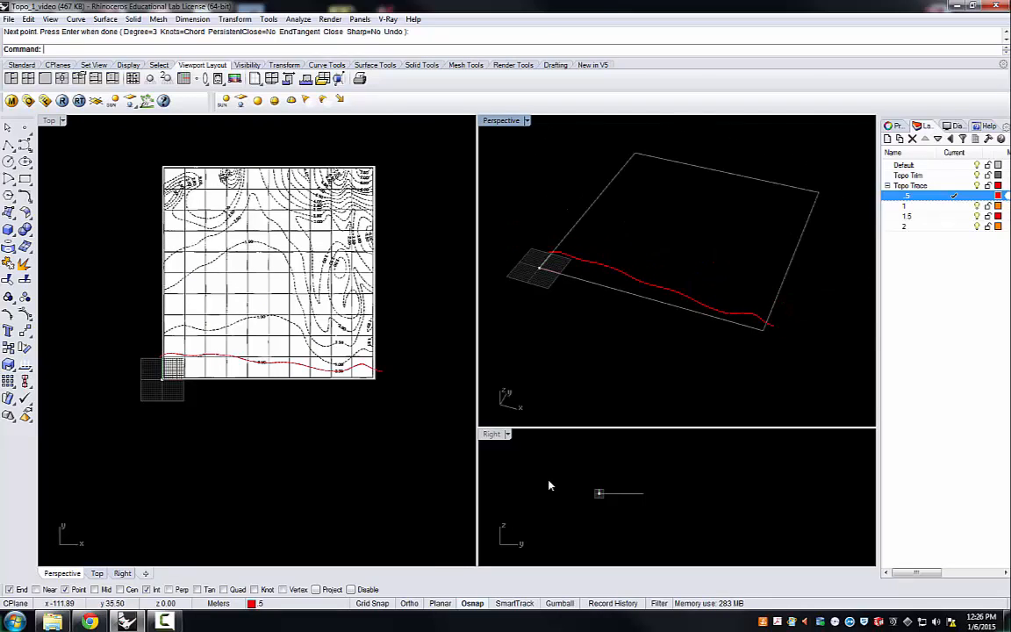
scroll(603, 492, up, 4)
scroll(580, 501, up, 2)
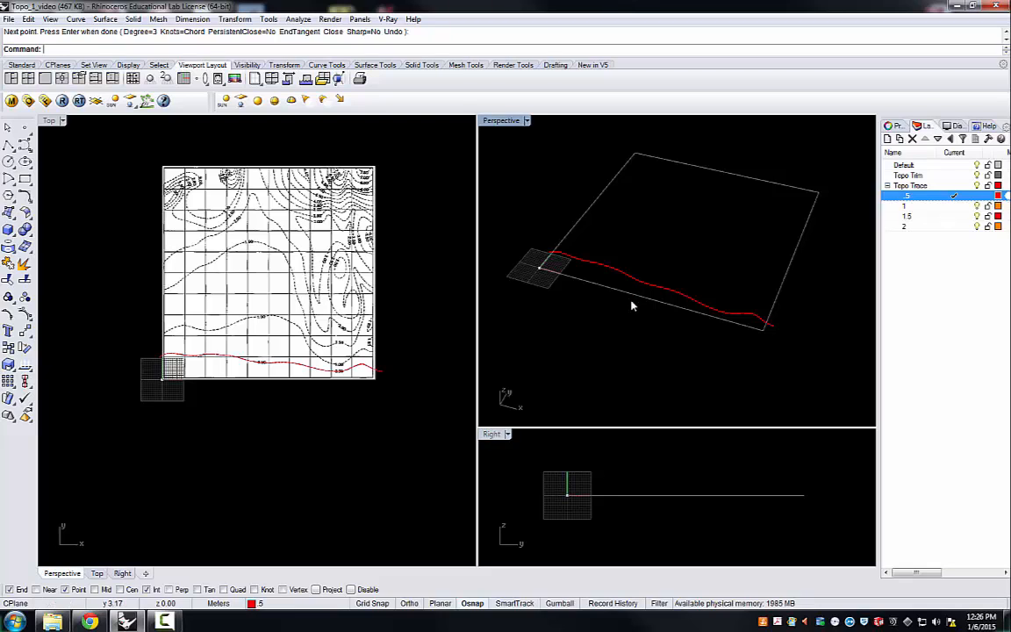
right_drag(632, 305, 772, 301)
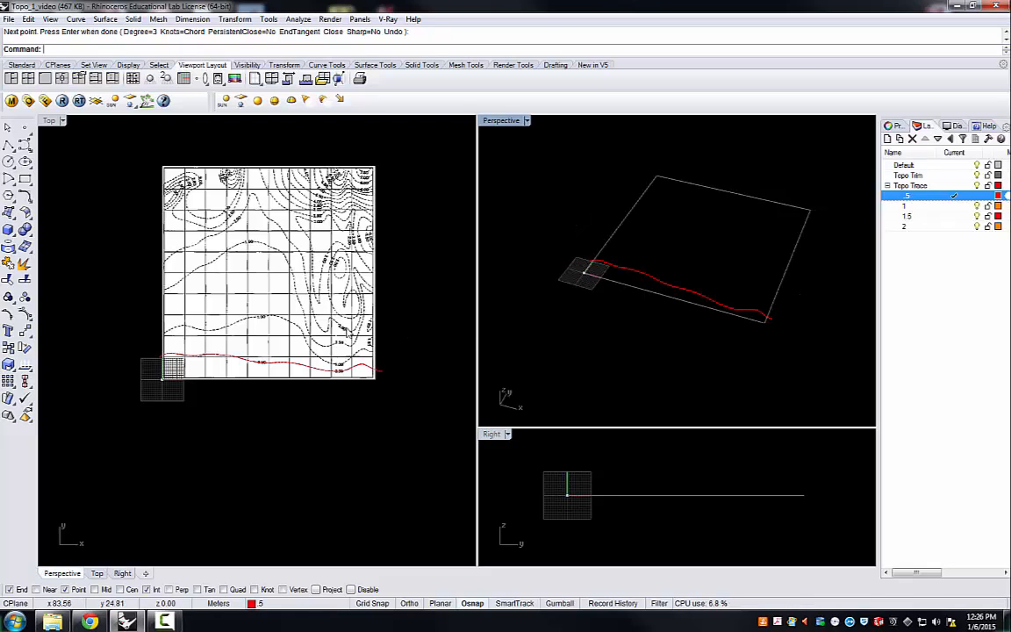
scroll(347, 333, up, 2)
scroll(393, 357, down, 1)
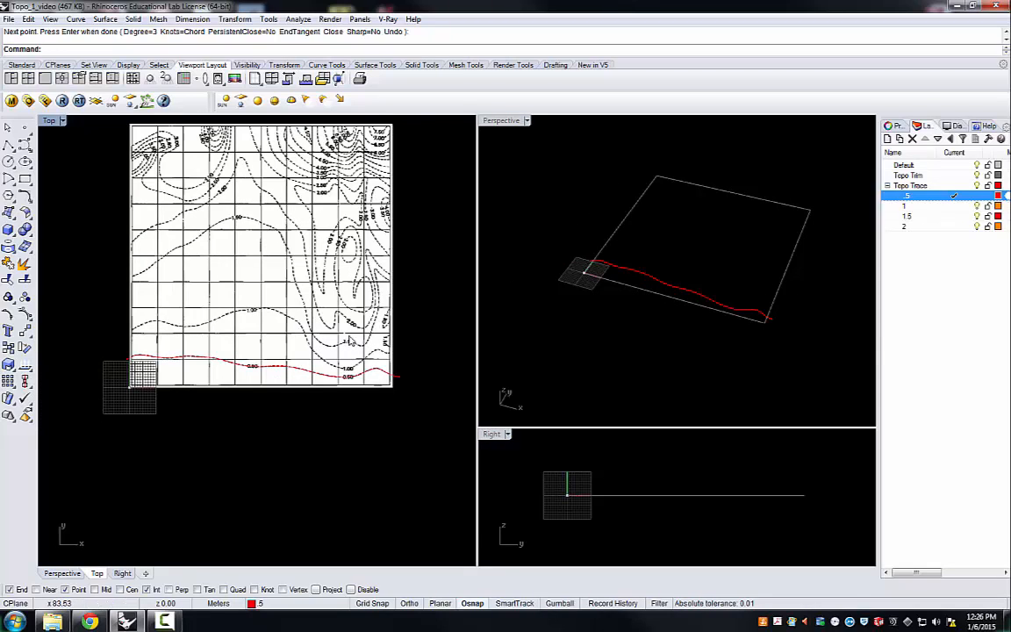
scroll(272, 301, down, 1)
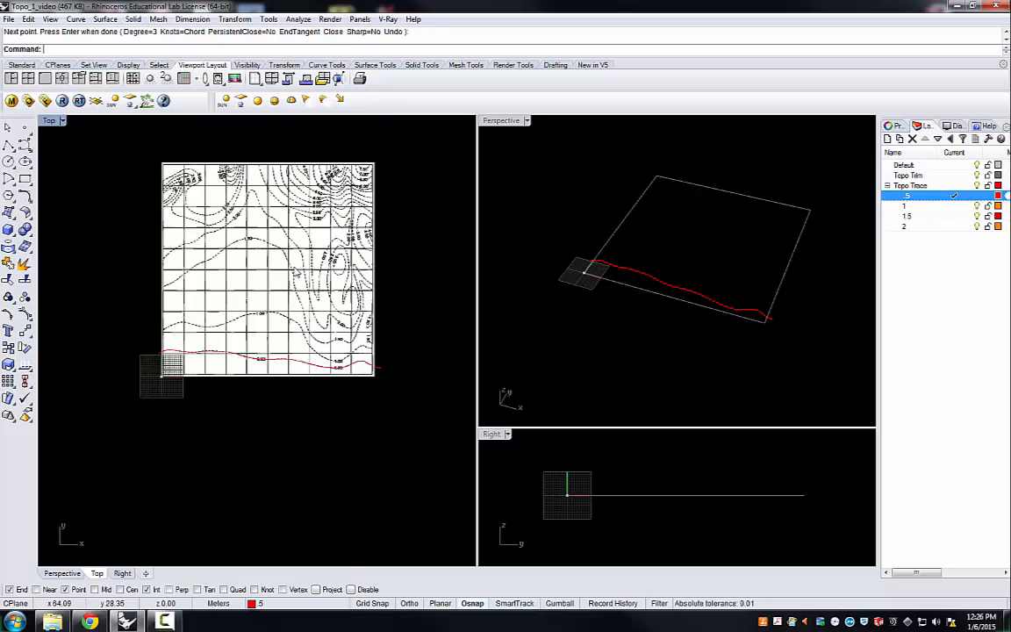
scroll(270, 207, up, 1)
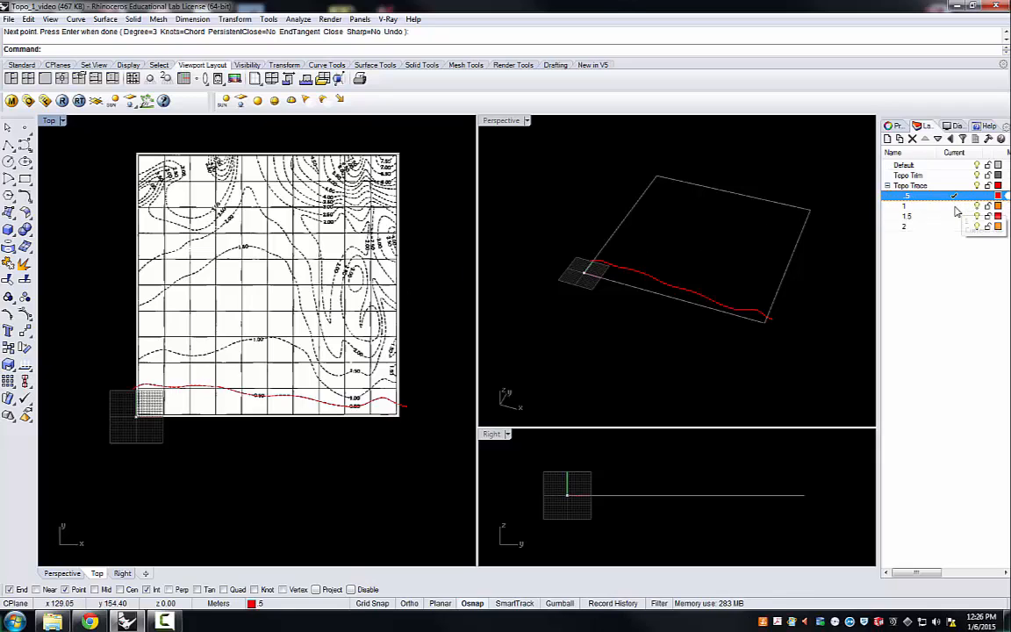
Step: Make sublayer 1 current and start an interpolated-points curve just beyond the map's left edge, tracing the 1.00 contour over its first crest
double_click(904, 206)
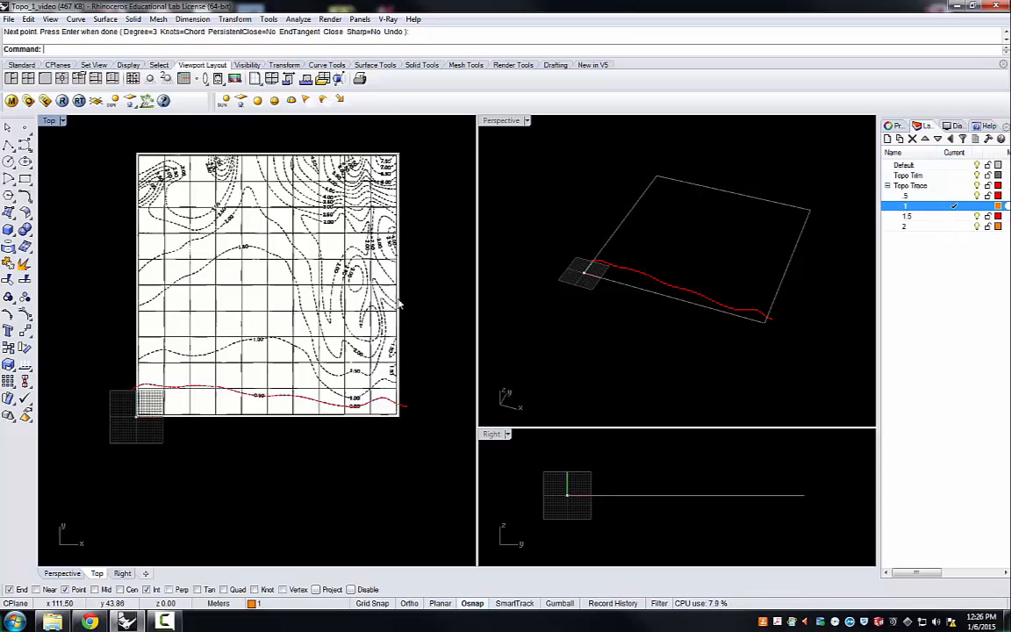
scroll(403, 403, up, 5)
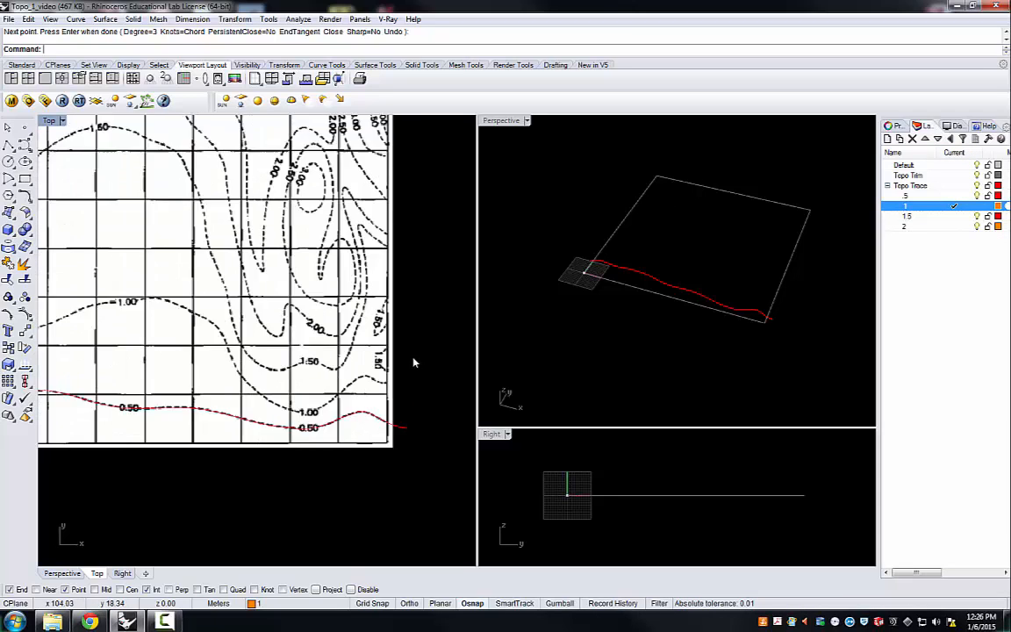
scroll(378, 377, down, 4)
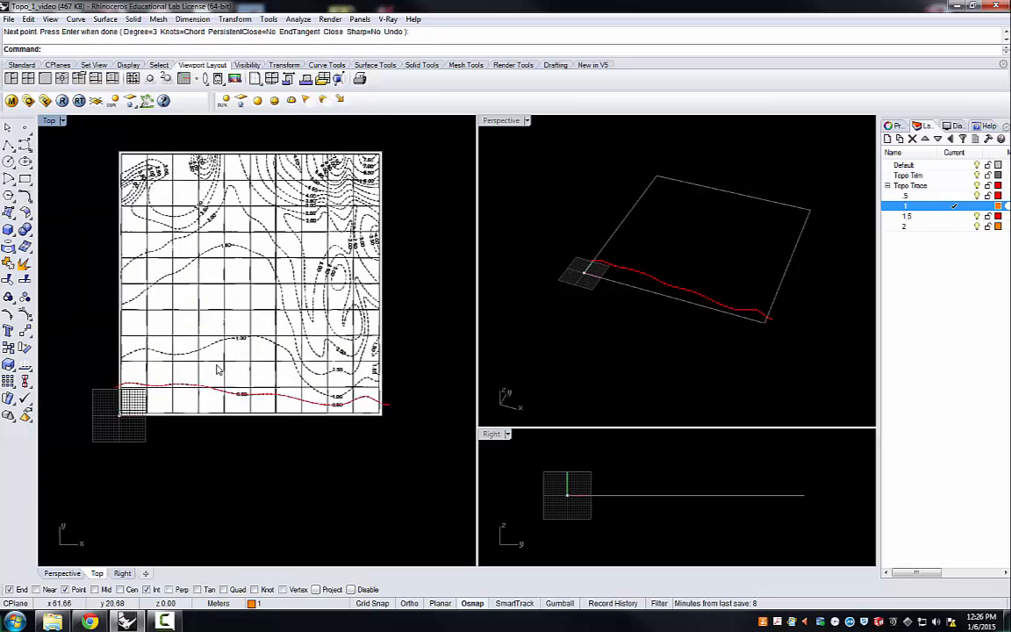
scroll(122, 351, up, 4)
scroll(122, 350, up, 2)
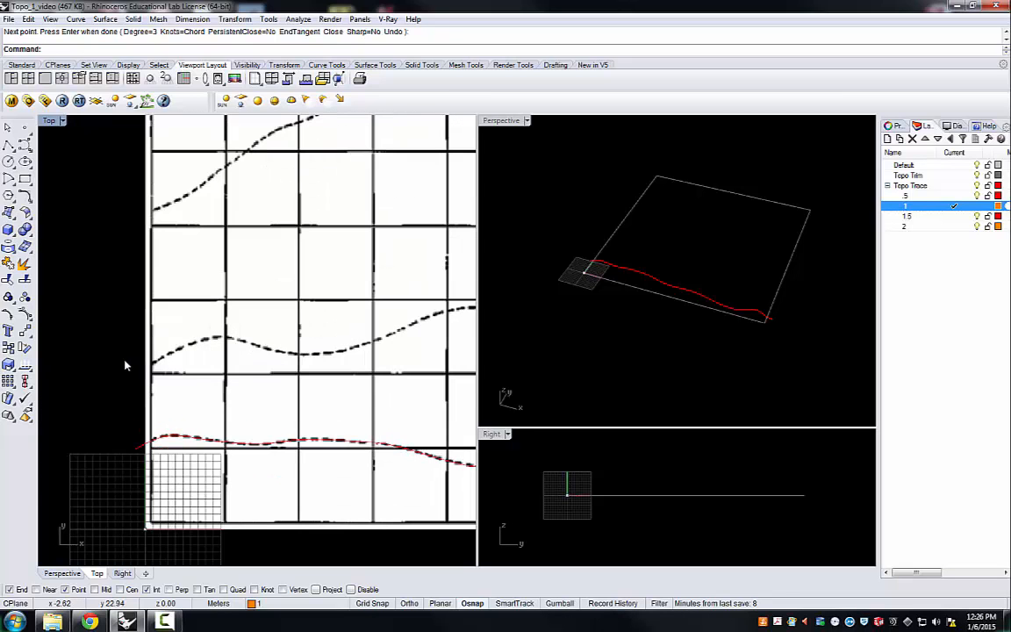
click(26, 146)
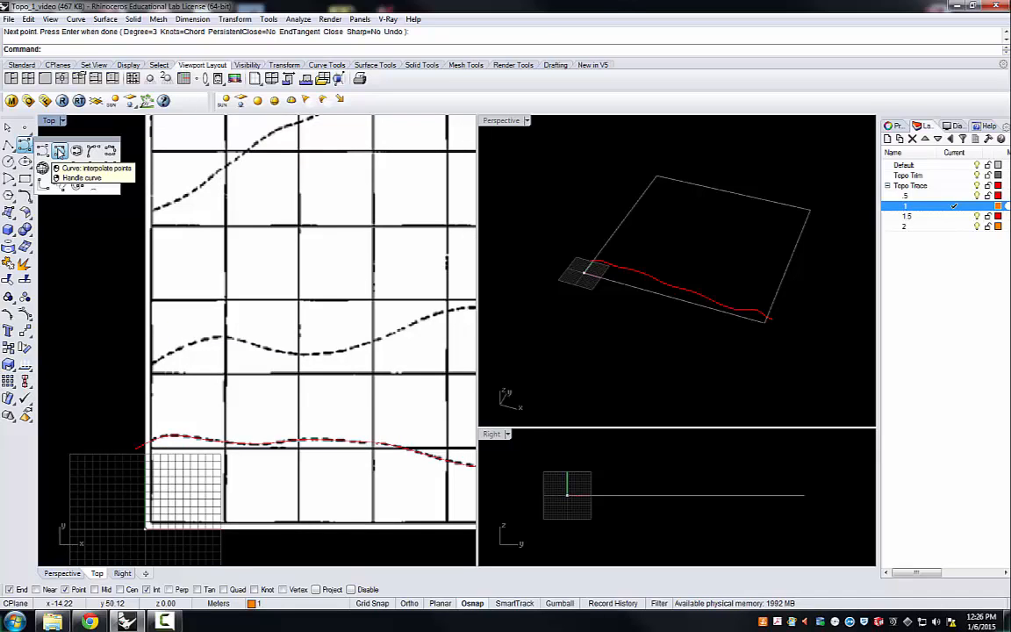
click(59, 151)
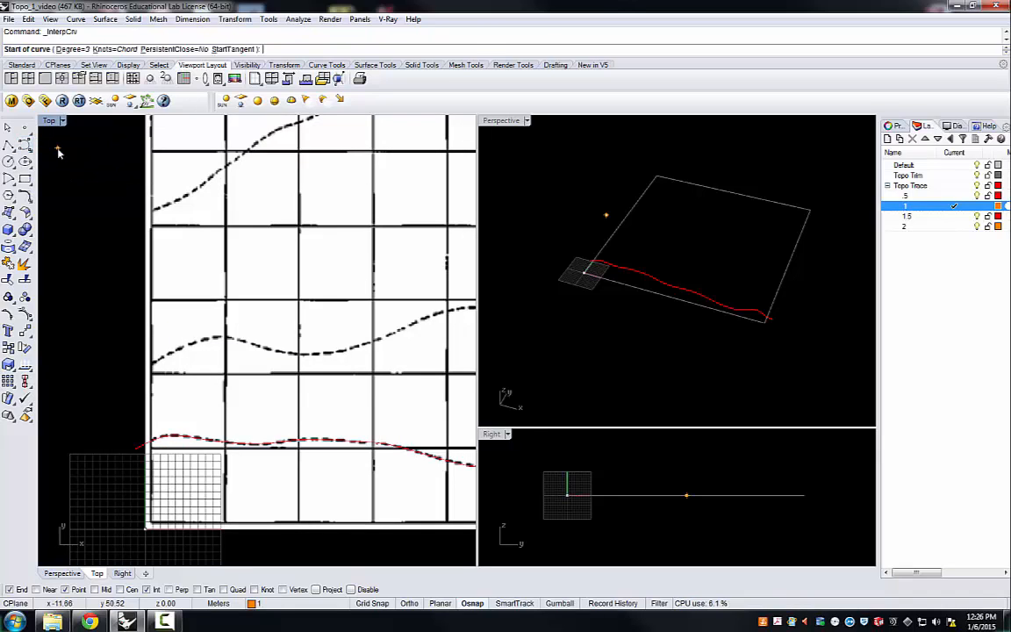
click(129, 373)
click(162, 358)
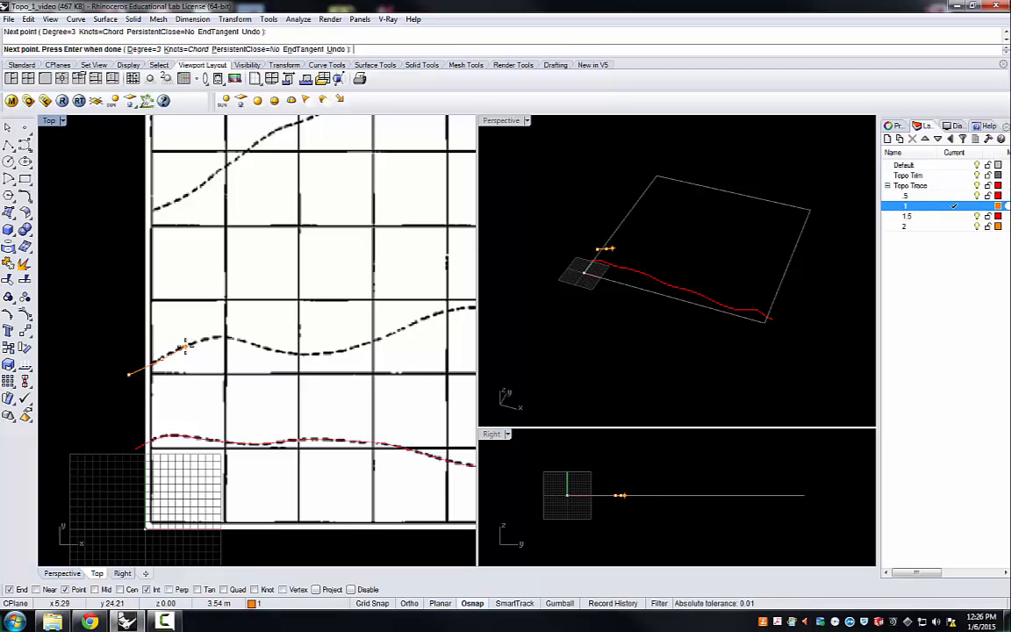
click(185, 345)
click(226, 336)
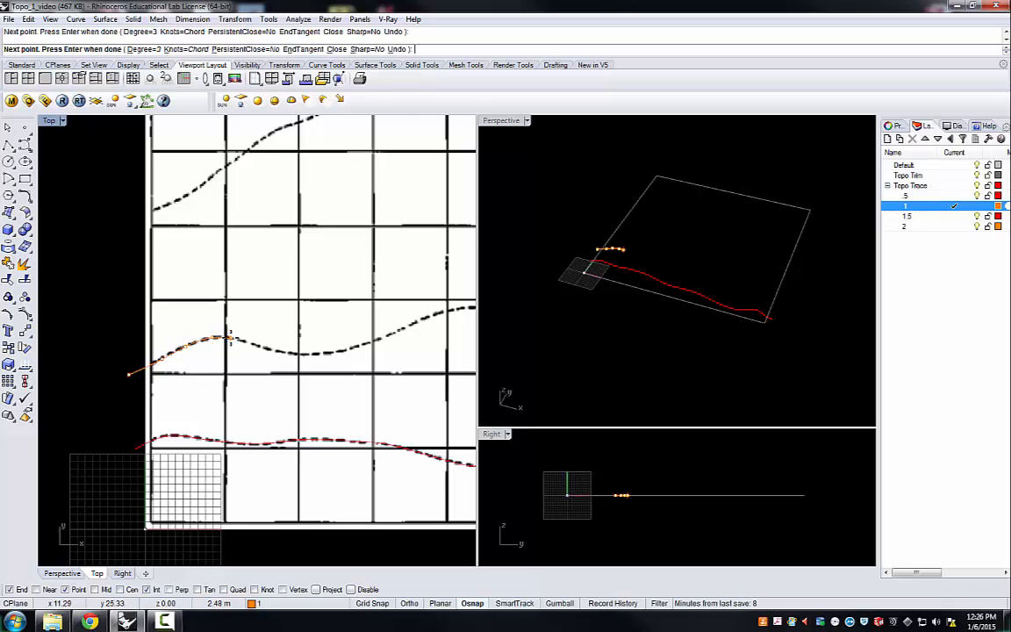
Step: Continue the interpolated curve eastward through the 1.00 contour's first dip and up its far side to about x 34
scroll(229, 339, down, 3)
scroll(210, 337, up, 6)
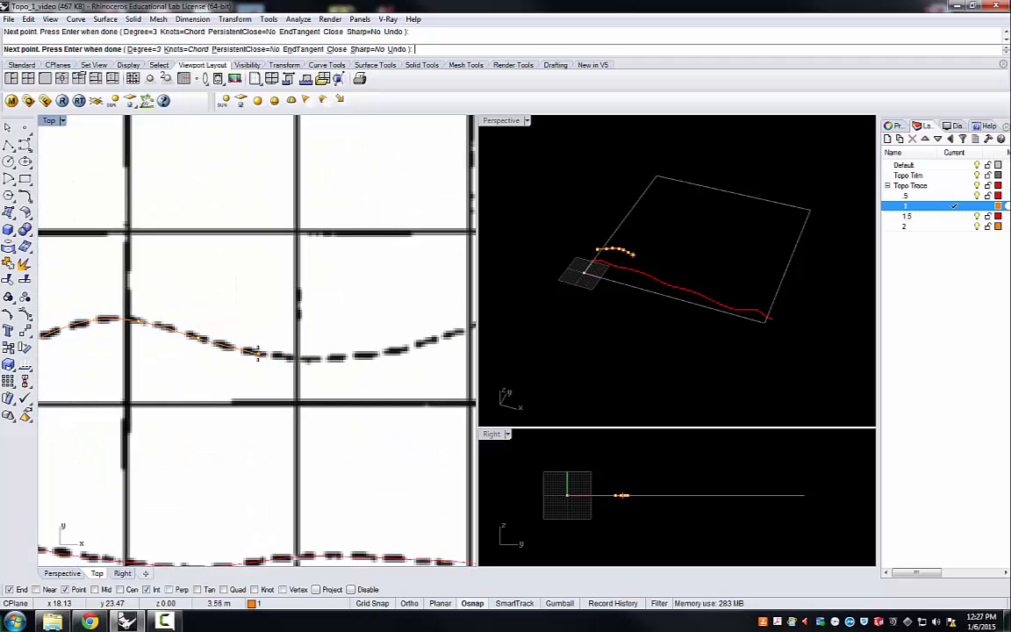
click(258, 354)
click(408, 345)
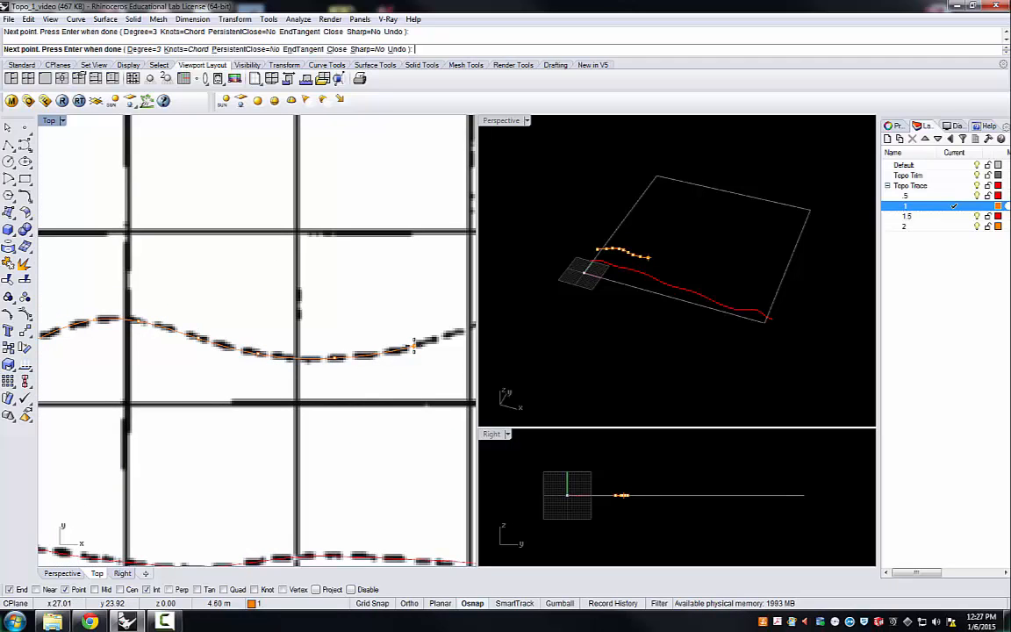
scroll(232, 354, down, 3)
scroll(229, 353, down, 2)
scroll(326, 346, up, 4)
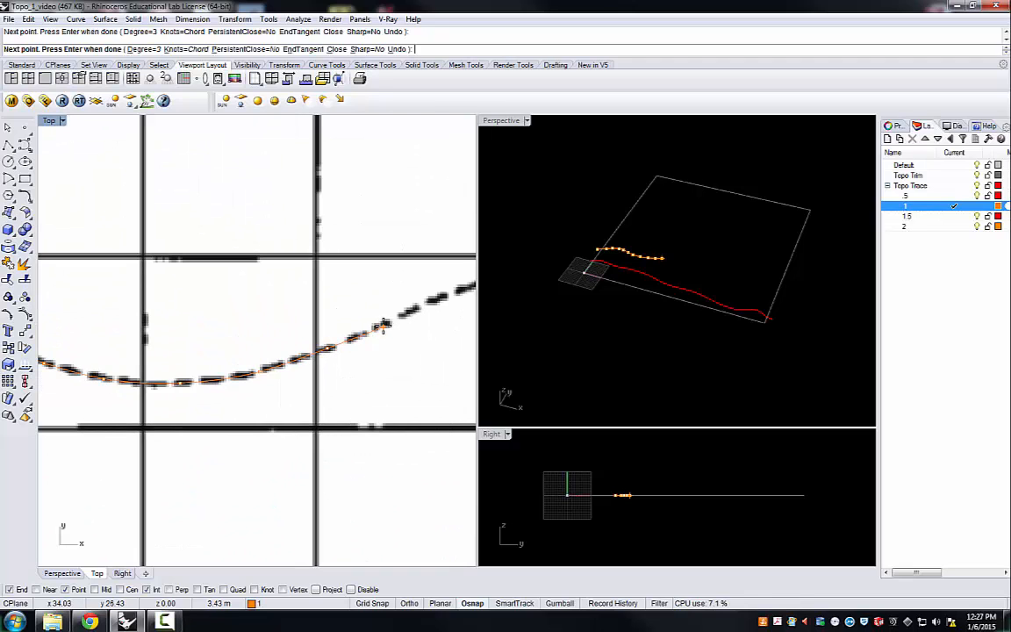
Step: Trace the 1.00 contour on over its broad mid-map crest, past the 1.00 label, to about x 63, y 25
scroll(257, 360, down, 2)
scroll(257, 360, down, 1)
scroll(285, 335, up, 4)
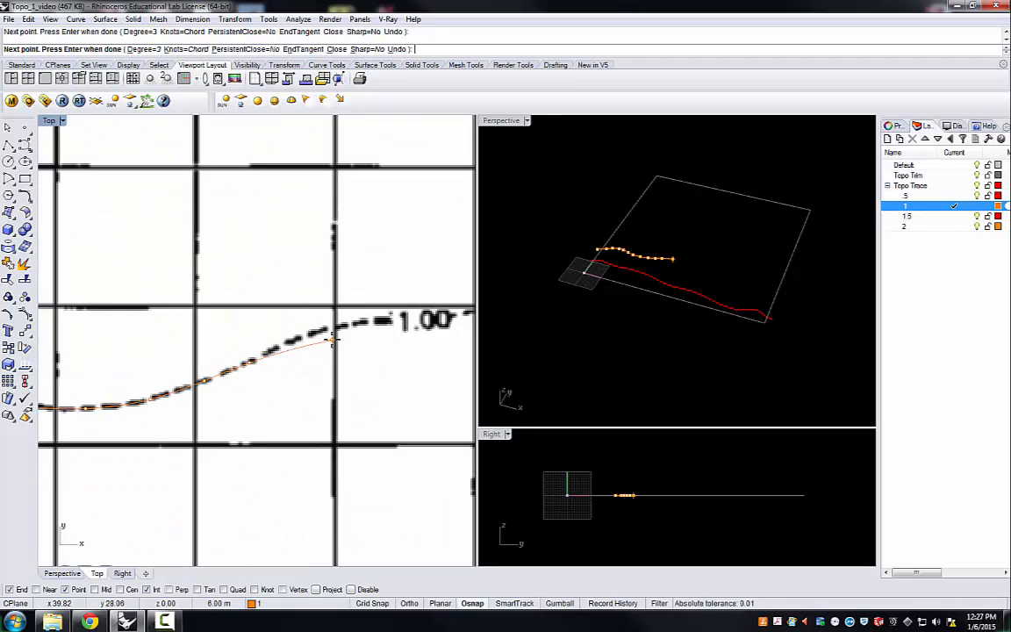
click(290, 335)
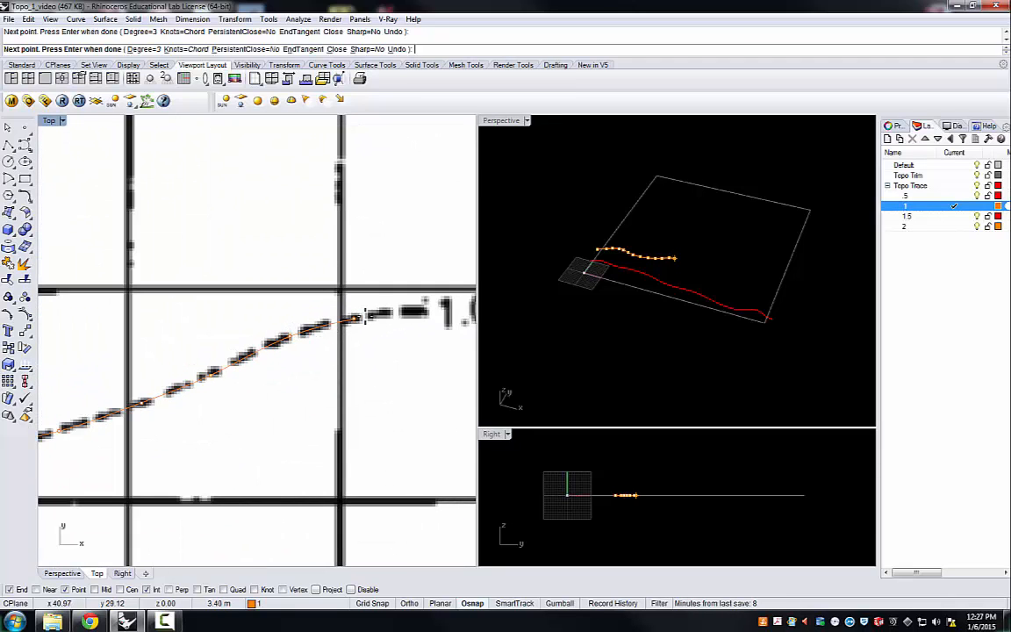
scroll(277, 332, down, 4)
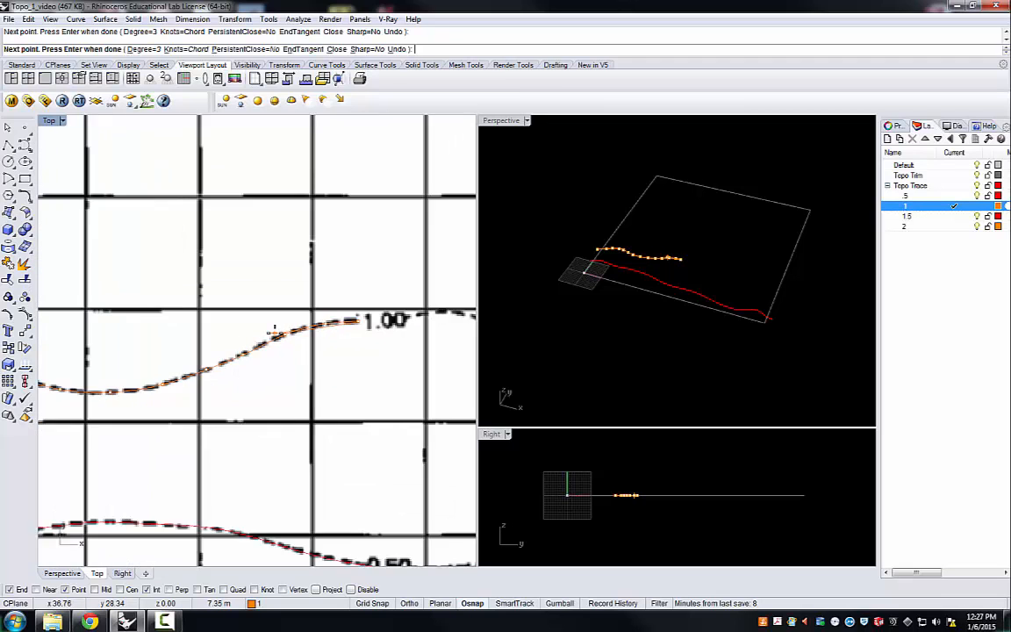
scroll(270, 332, down, 2)
scroll(263, 299, up, 4)
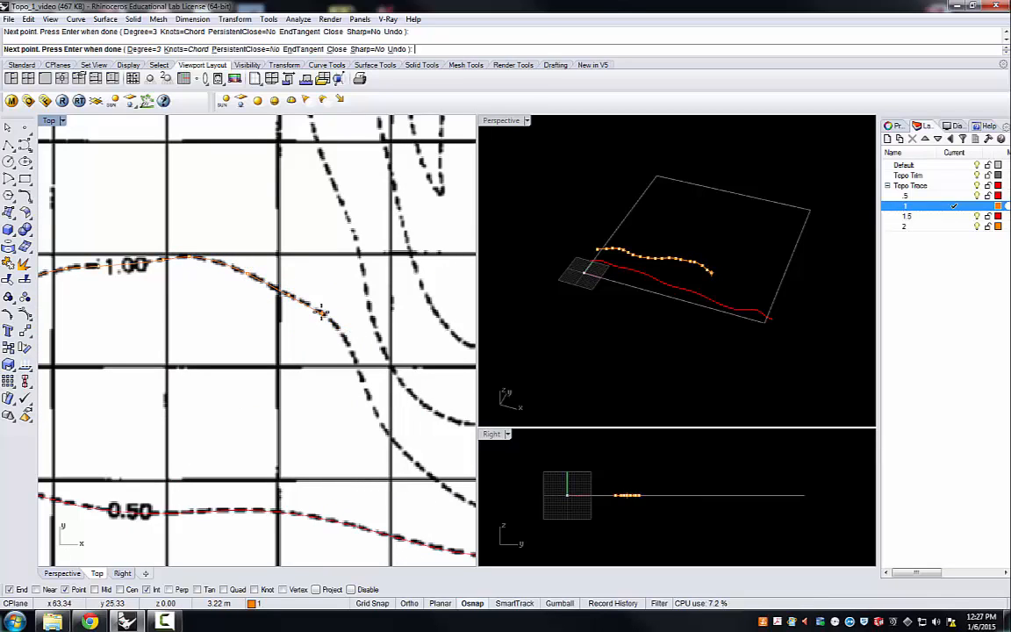
Step: Trace the 1.00 contour down its steep descent to the second 1.00 label, at about x 83, y 7
click(341, 334)
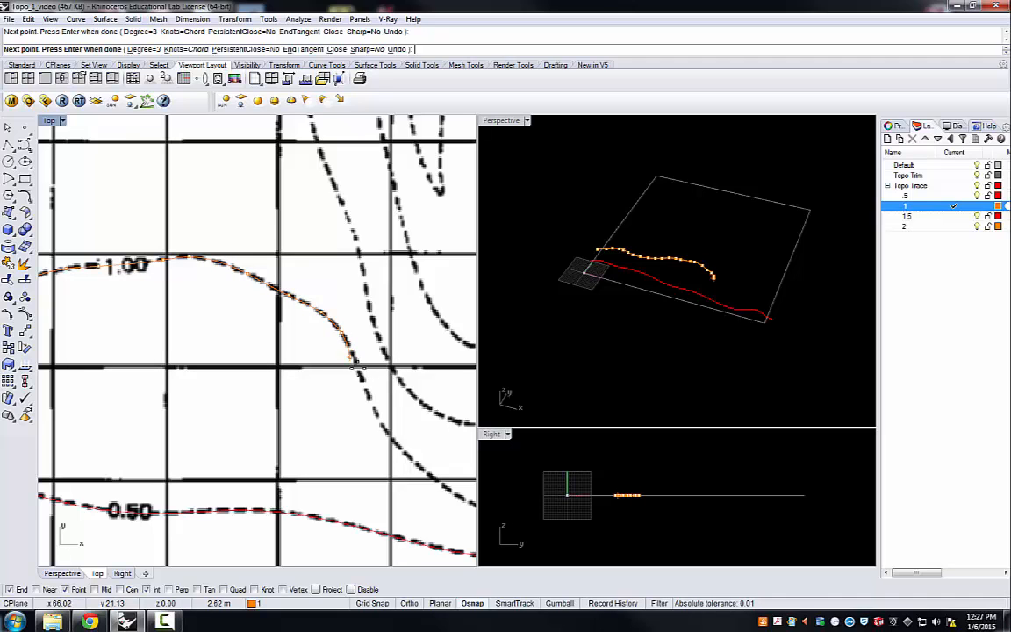
click(359, 371)
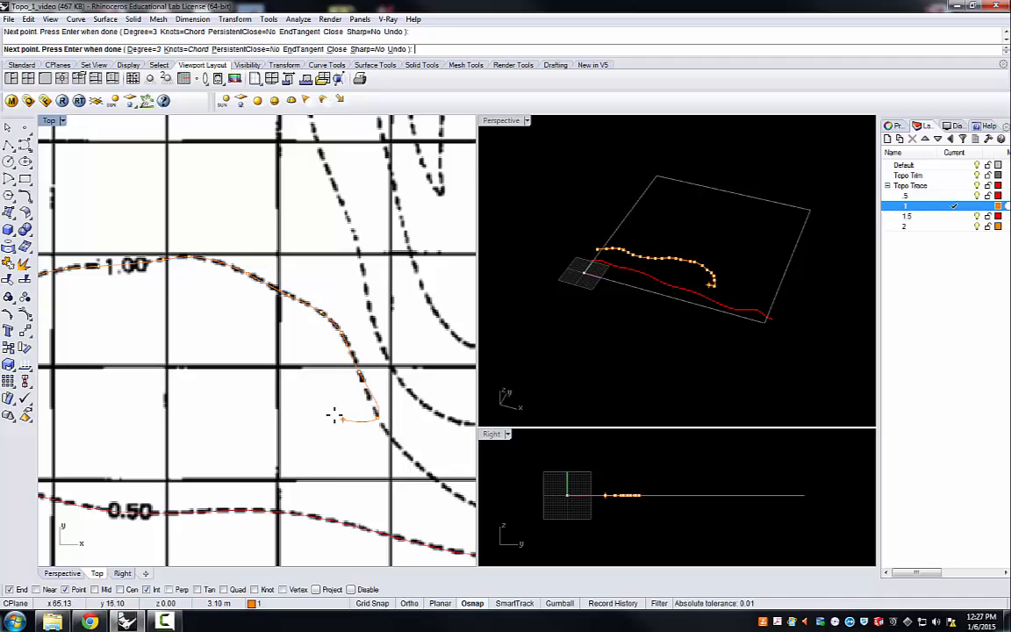
scroll(329, 408, down, 5)
scroll(377, 452, up, 2)
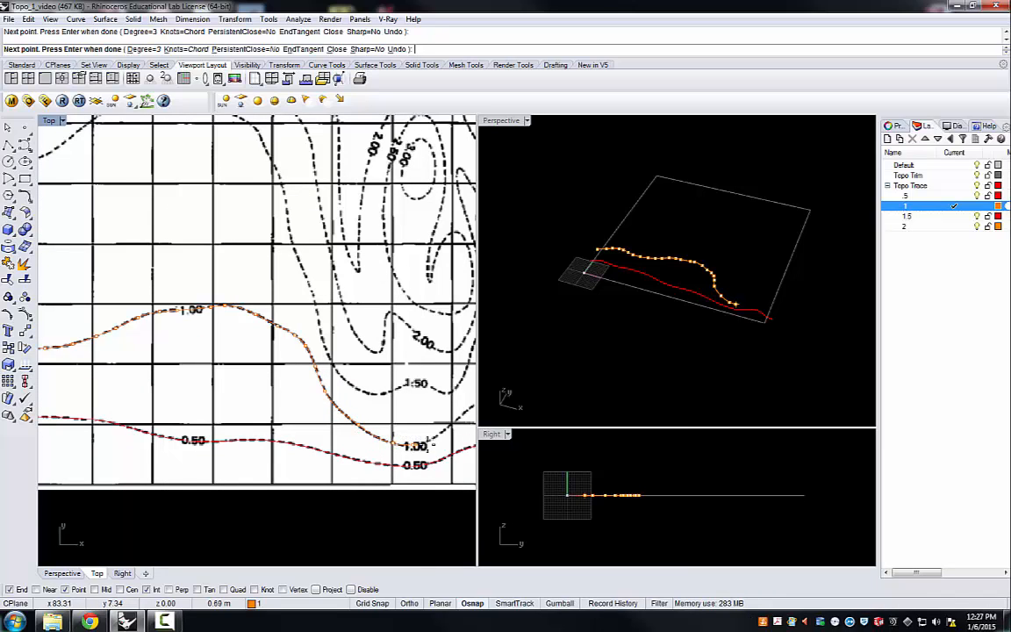
Step: Trace the remaining 1.00 contour to just beyond the map's east edge, at about x 101.4, y 13.7, and finish the curve
scroll(430, 441, down, 3)
scroll(286, 409, up, 4)
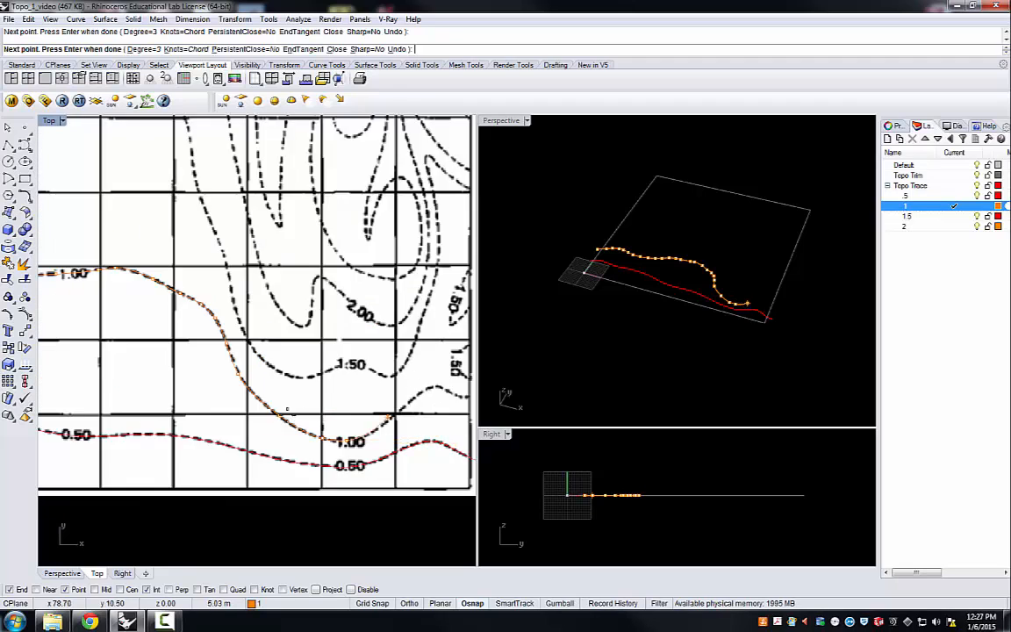
scroll(286, 409, up, 5)
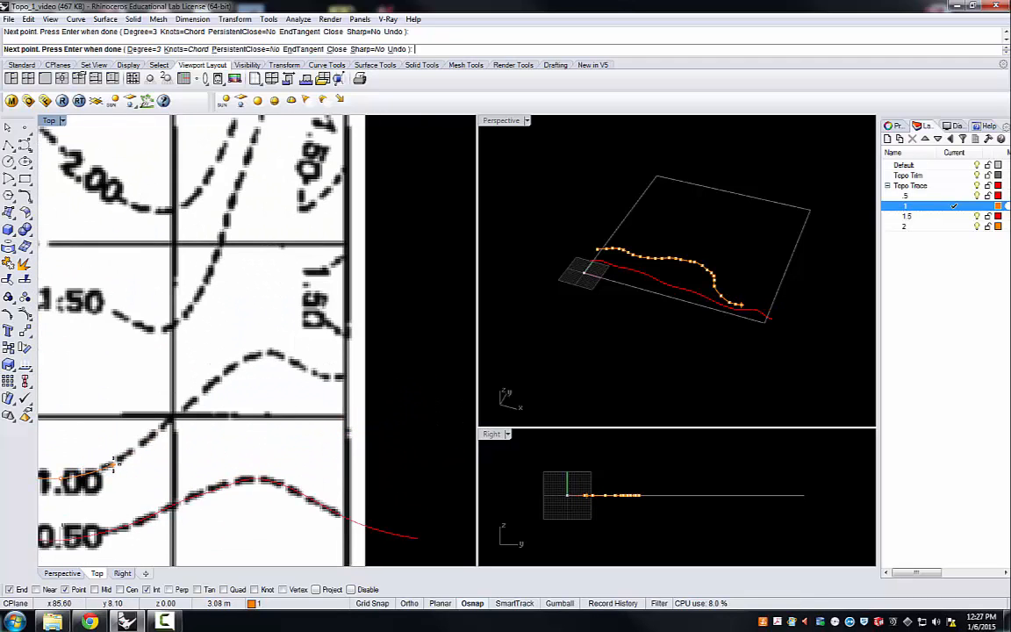
click(112, 466)
click(164, 426)
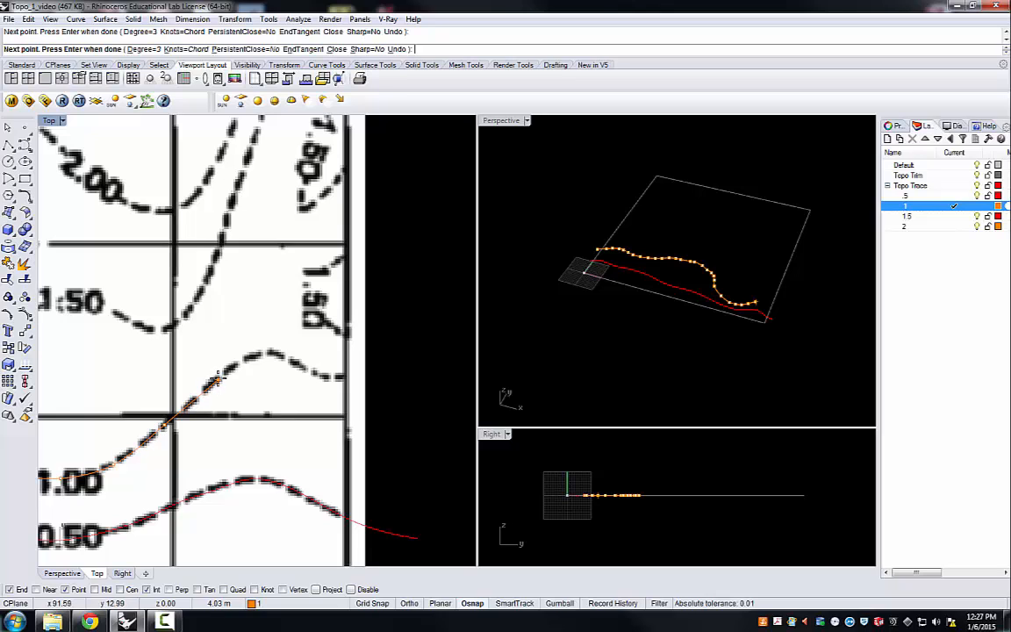
click(218, 379)
click(249, 357)
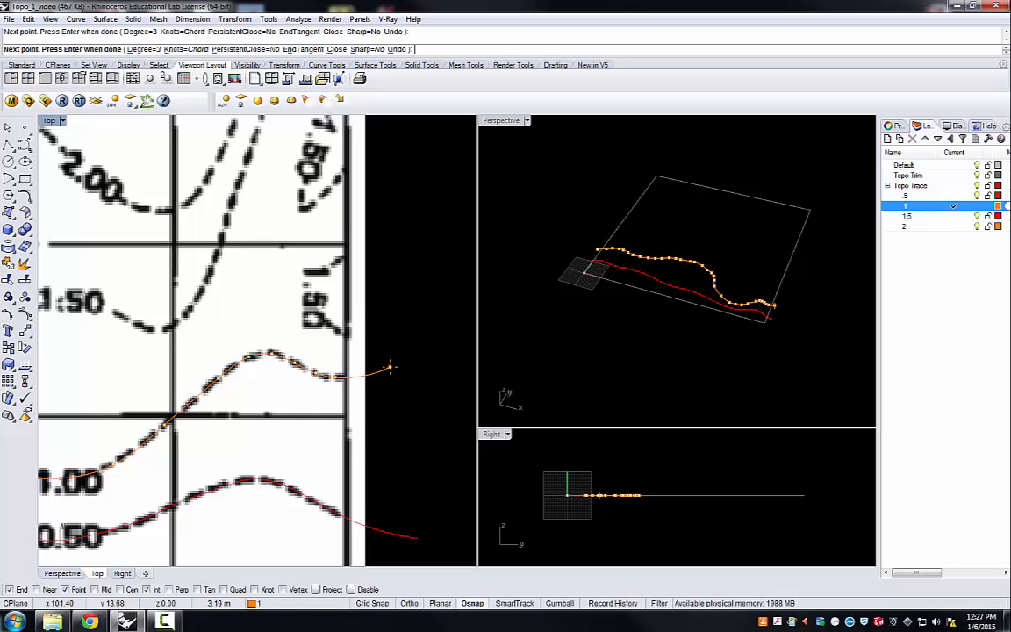
key(Return)
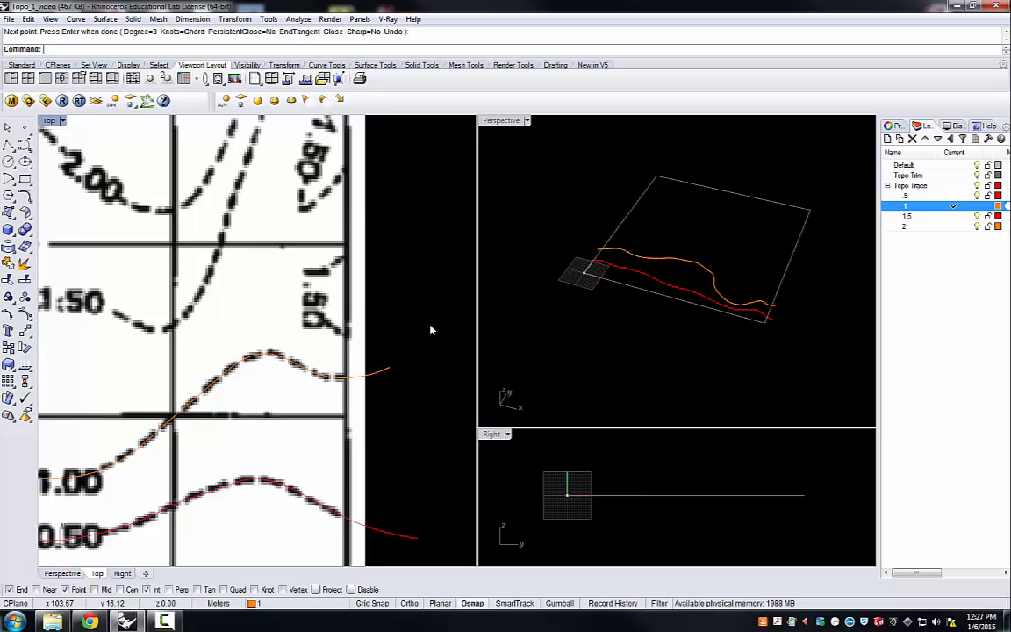
Step: Toggle sublayer .5 off and back on to check that its curve is on its own layer
scroll(428, 329, down, 6)
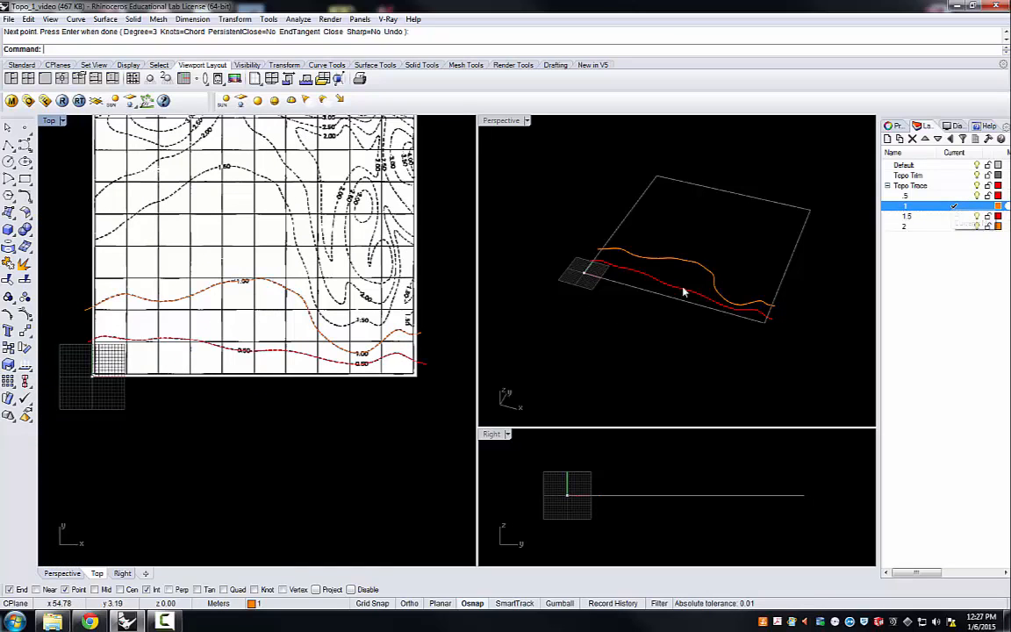
click(978, 196)
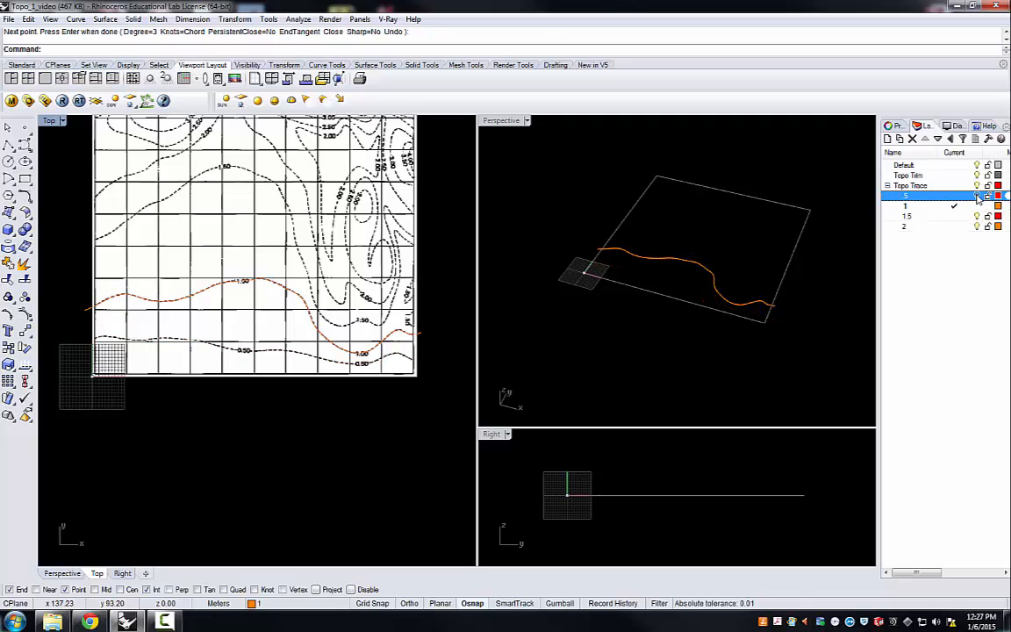
click(977, 196)
click(978, 196)
click(978, 196)
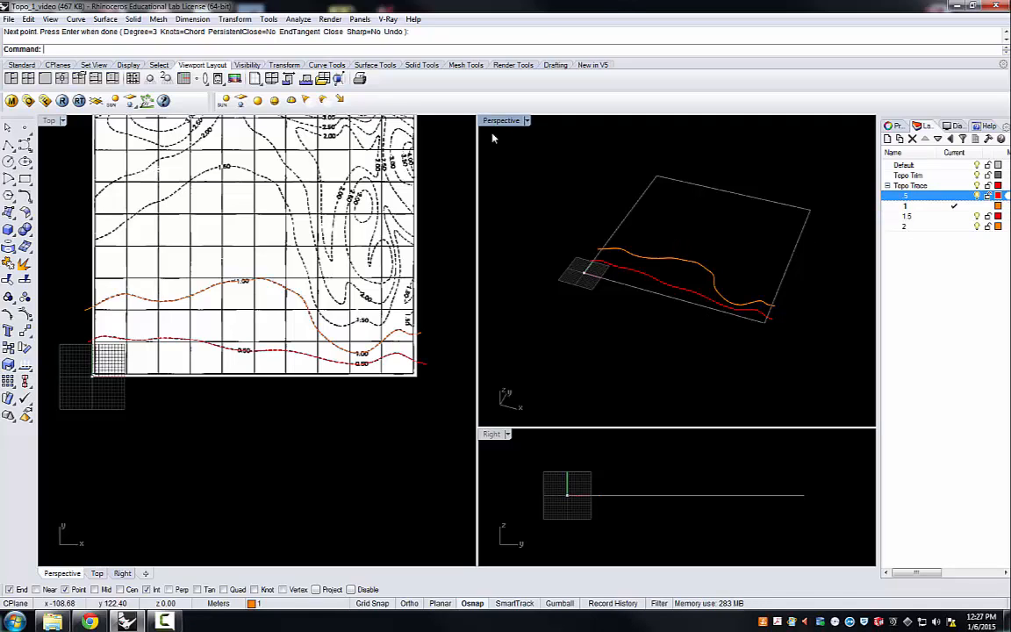
Step: Trim off the 0.50 curve's overhang beyond the map's east edge, using the boundary rectangle as the cutting object
scroll(739, 309, up, 4)
scroll(736, 245, down, 2)
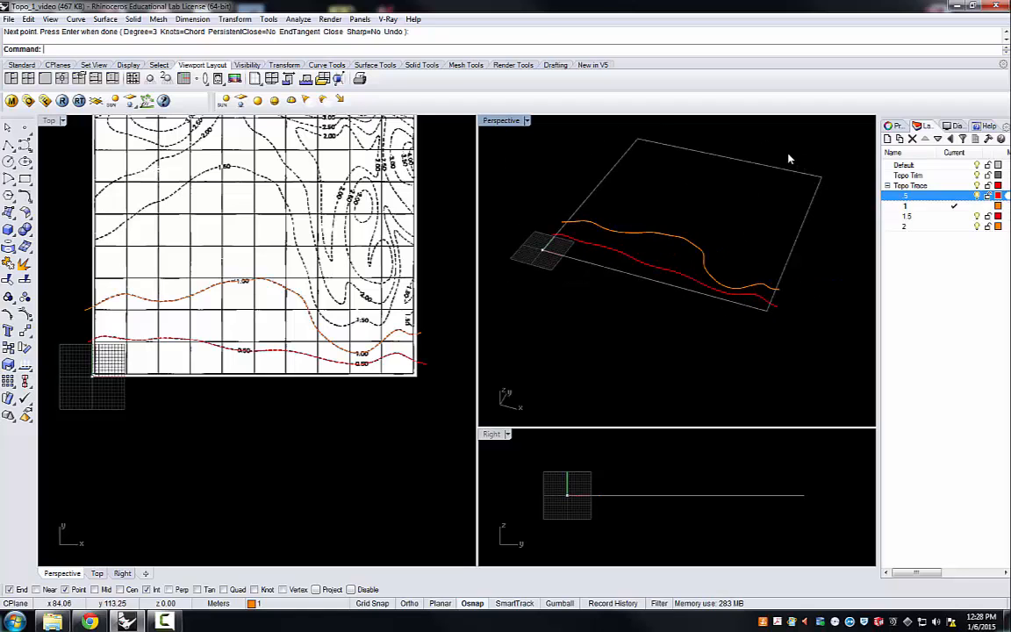
scroll(790, 158, up, 2)
scroll(780, 340, up, 3)
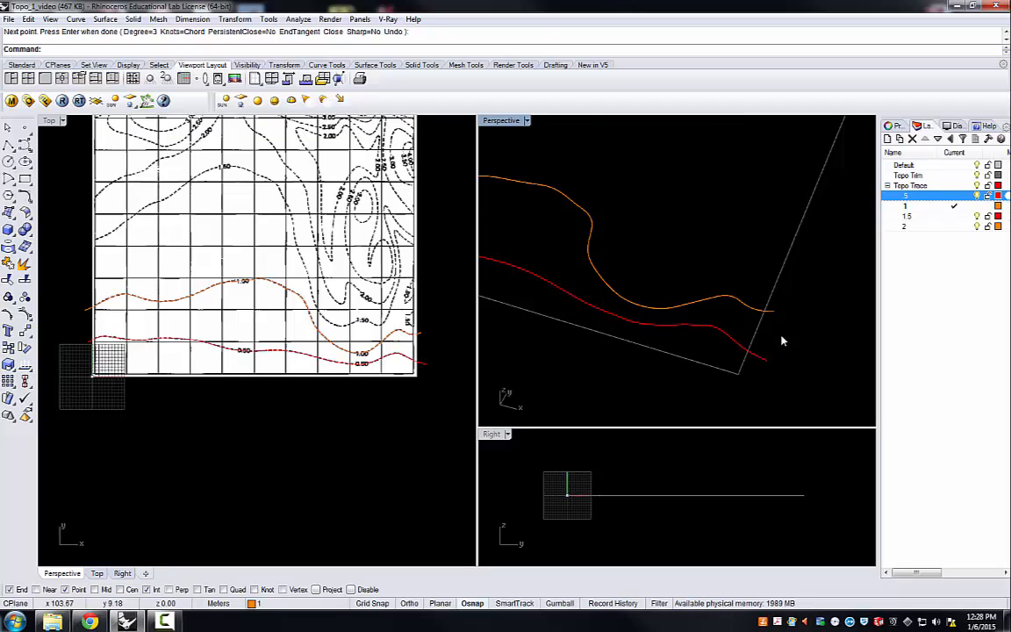
click(756, 332)
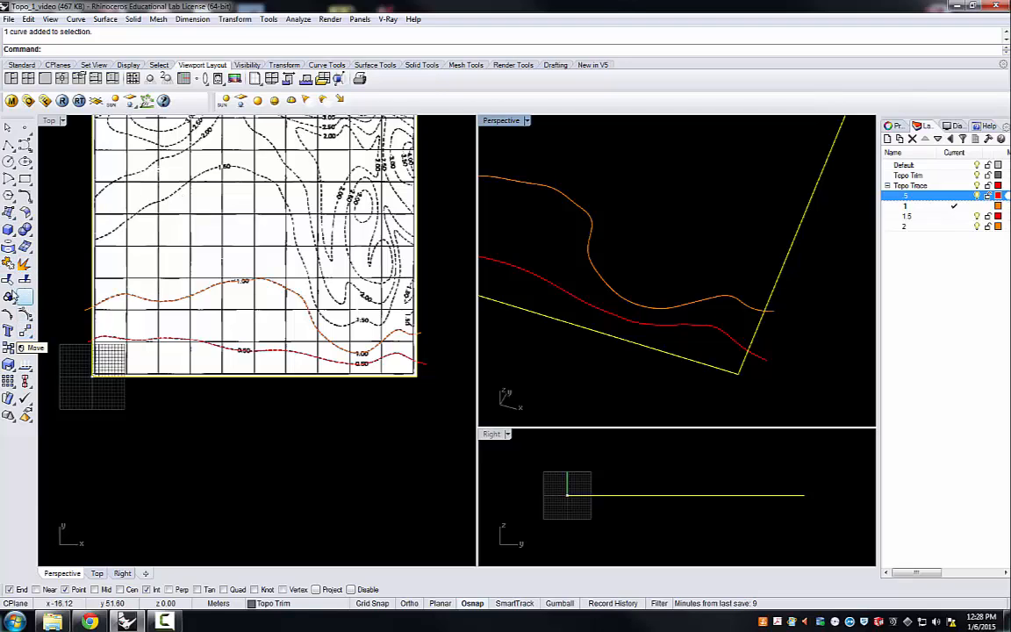
click(7, 281)
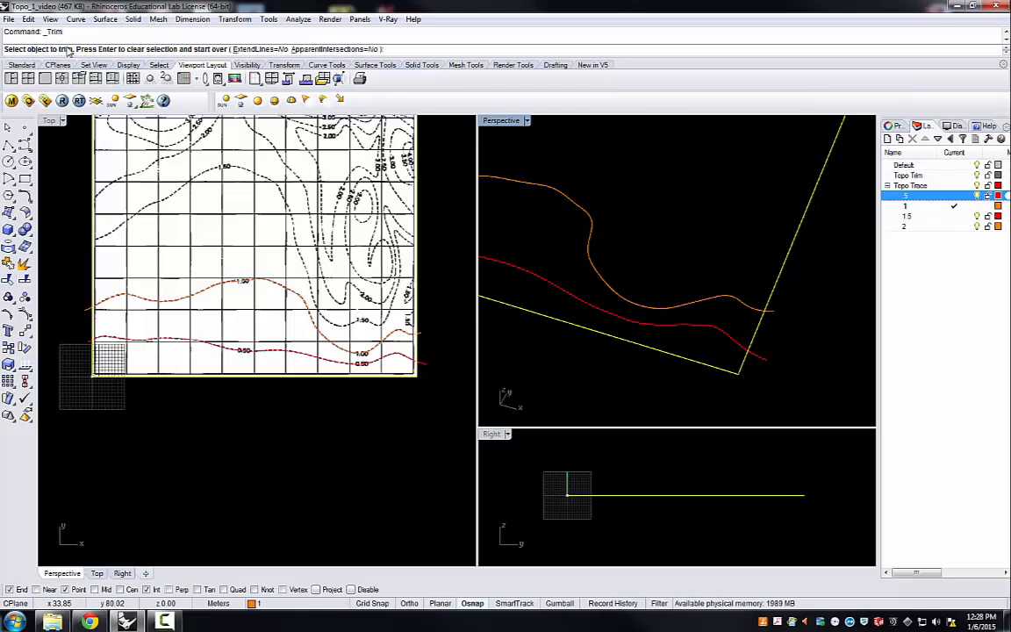
click(763, 360)
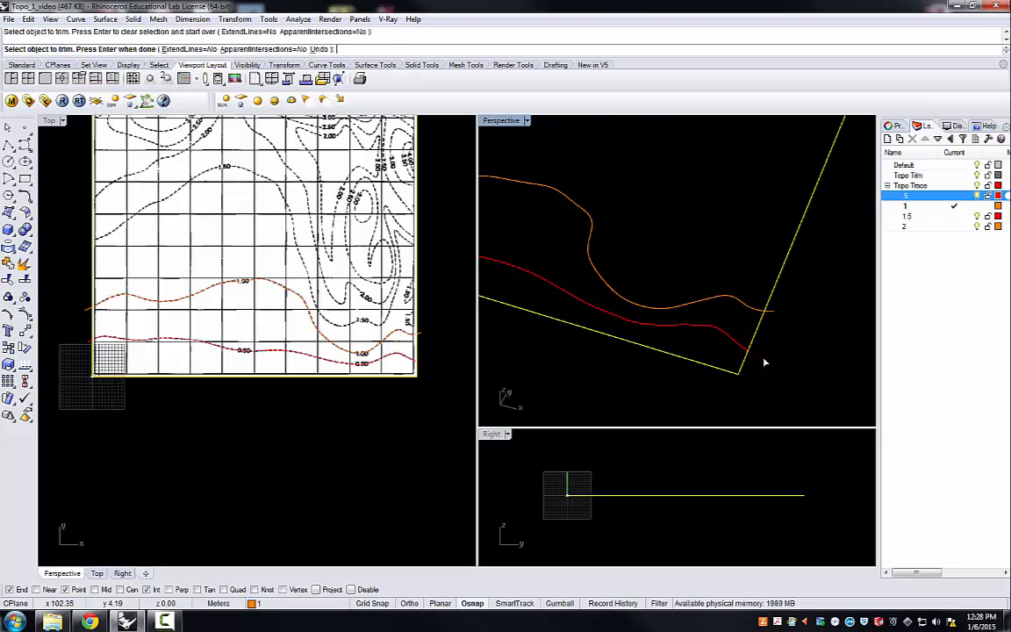
Step: Trim the 1.00 curve's overhangs at both map edges and the 0.50 curve's overhang at the west edge, and end the Trim command
right_drag(810, 329, 622, 273)
scroll(623, 272, up, 12)
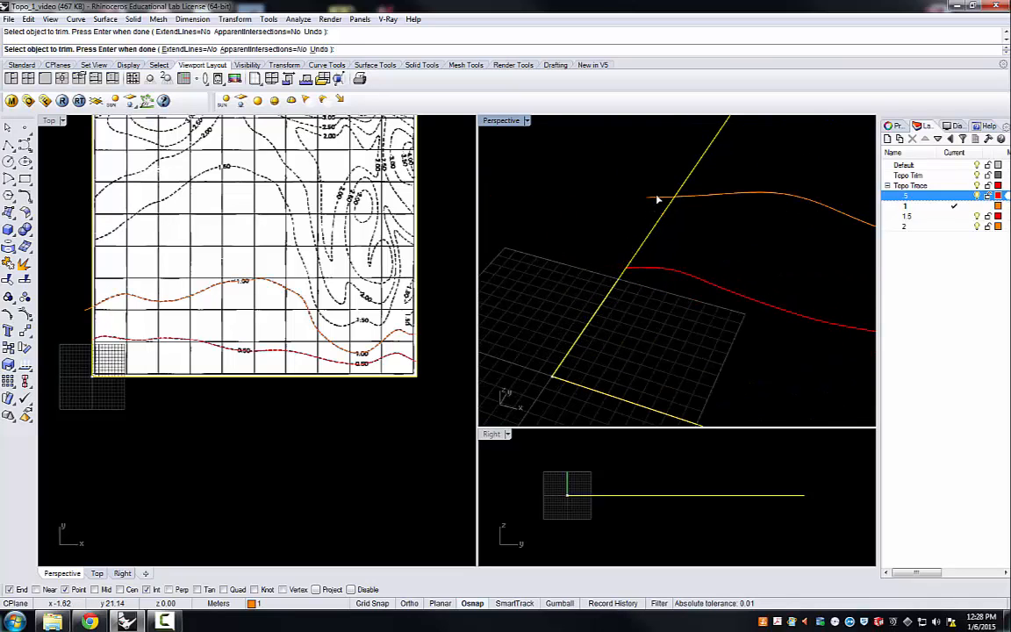
scroll(580, 207, down, 10)
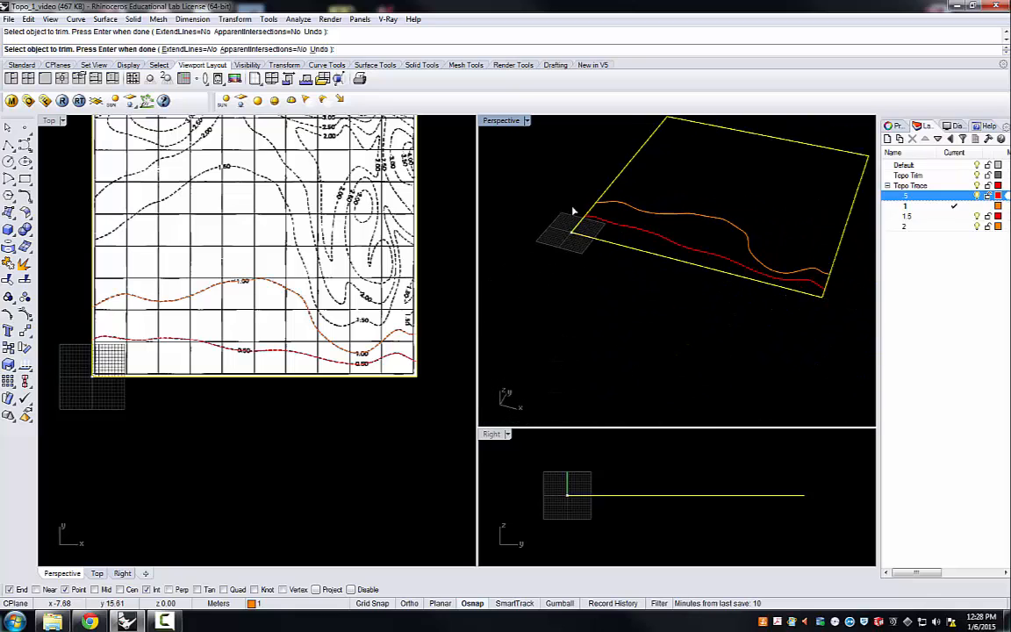
right_drag(569, 217, 550, 154)
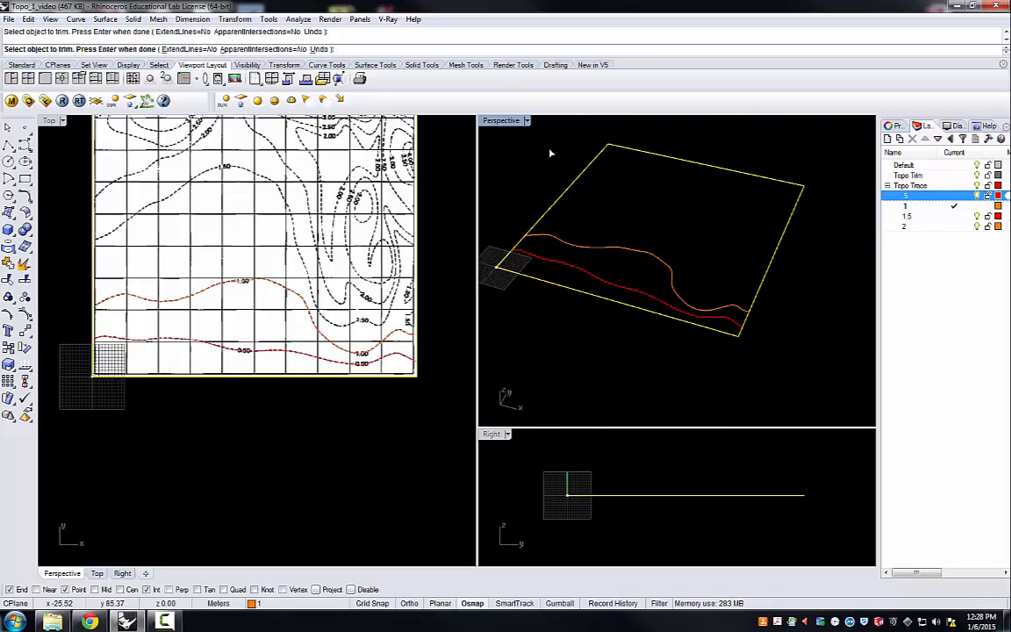
click(438, 209)
key(Return)
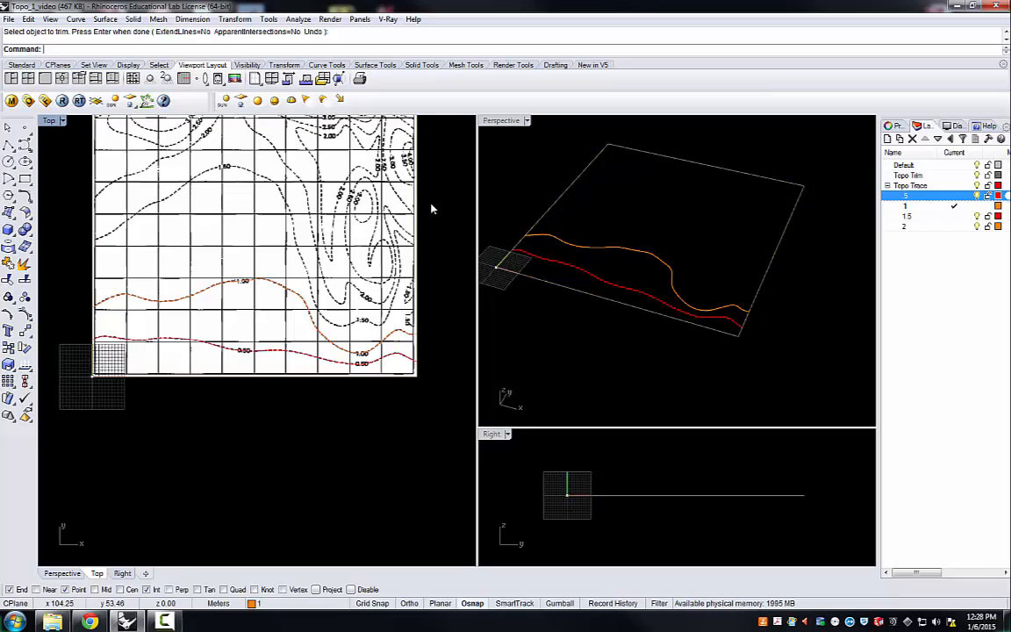
Step: Examine the trimmed 0.50 and 1.00 curves in Perspective and the remaining untraced contours across the map in the Top view
scroll(833, 275, down, 1)
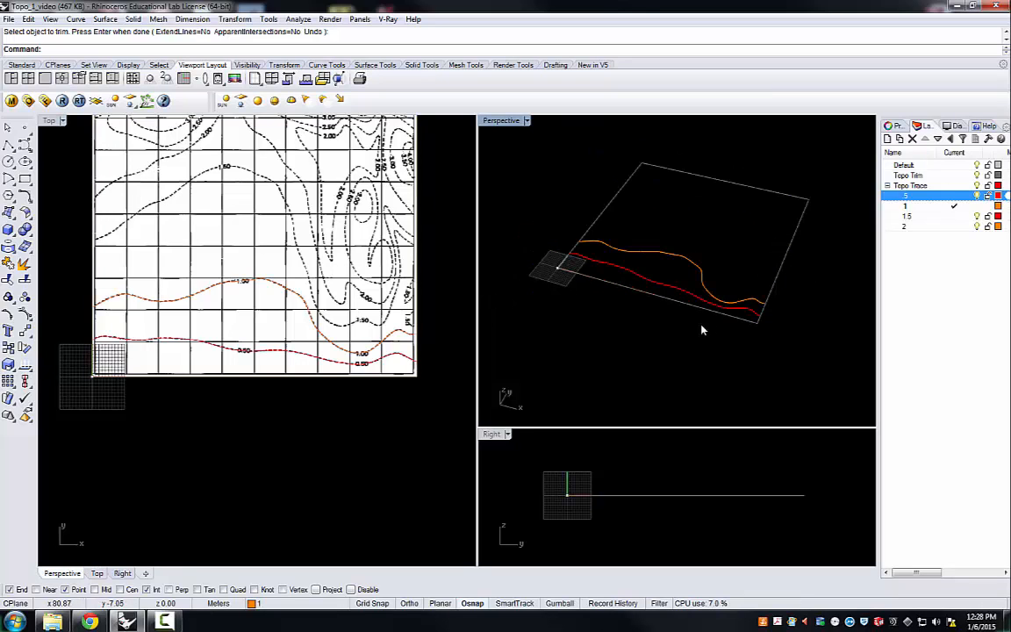
scroll(647, 195, up, 1)
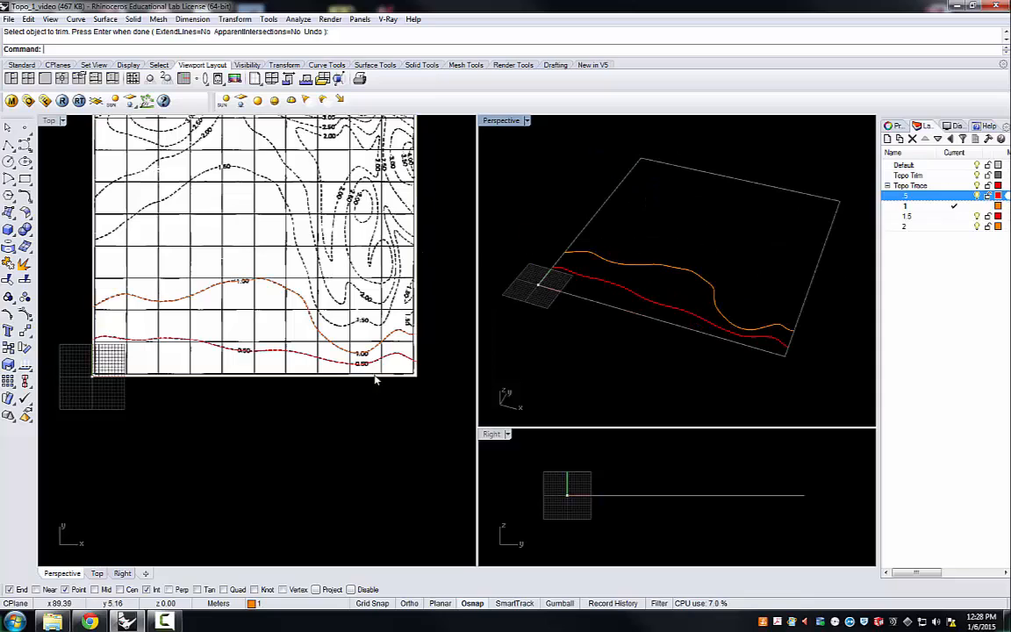
scroll(332, 396, down, 3)
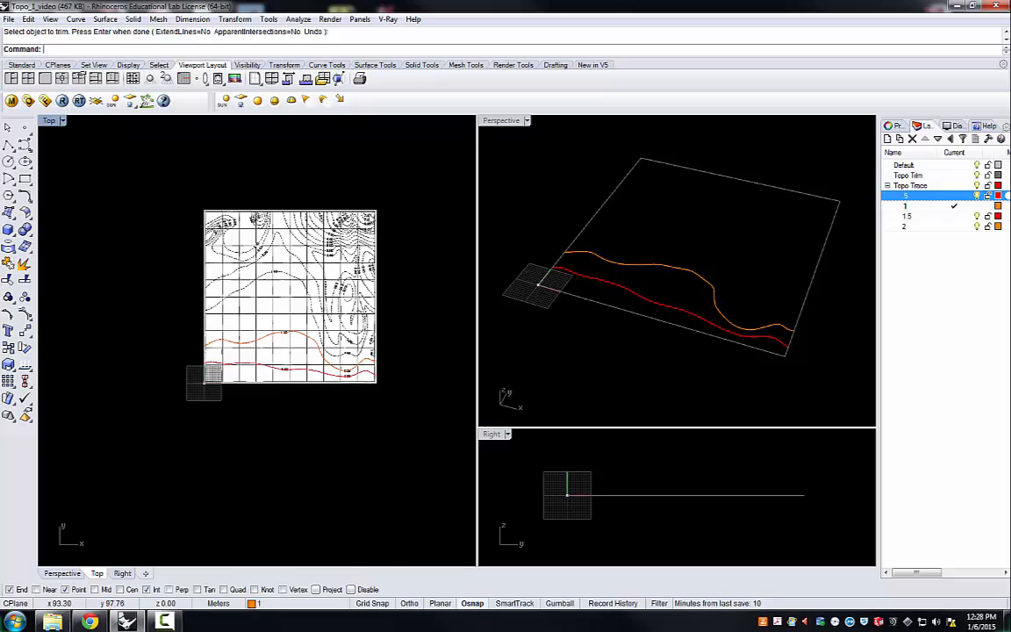
scroll(355, 215, up, 4)
scroll(454, 264, down, 2)
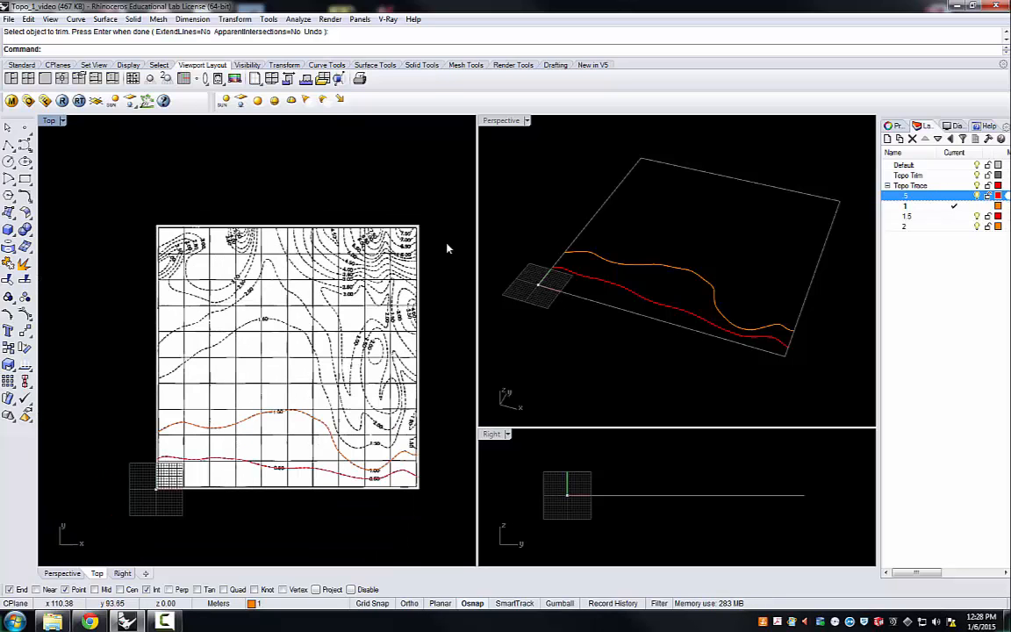
scroll(382, 443, up, 3)
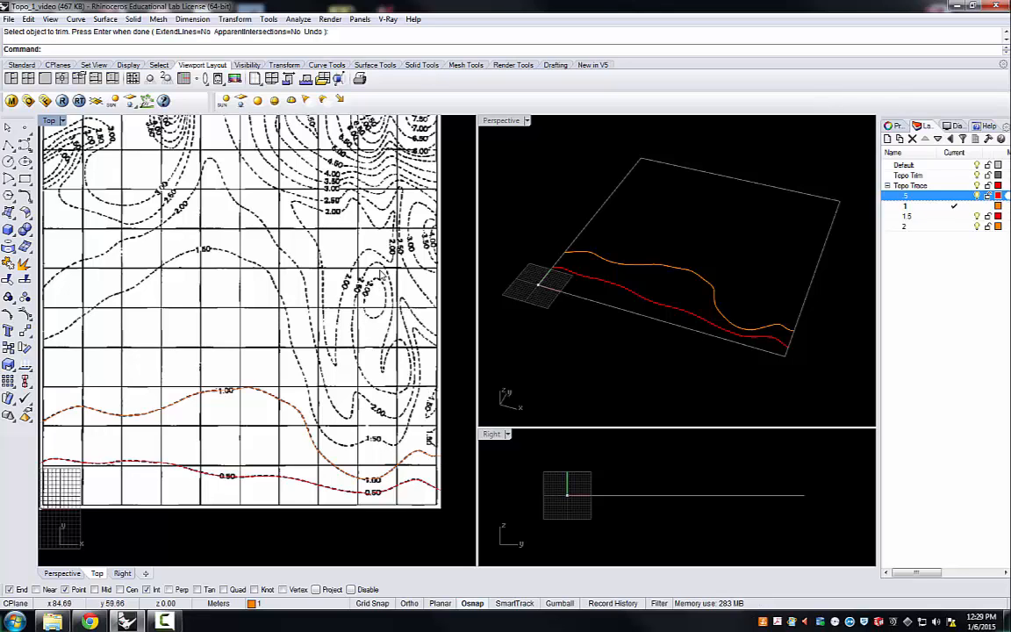
scroll(263, 272, down, 2)
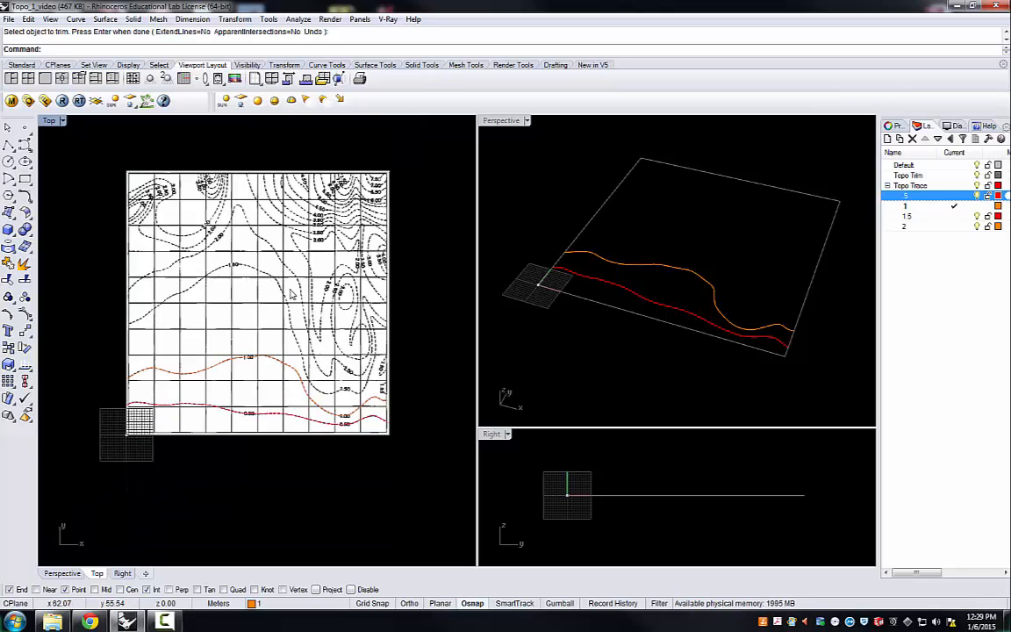
scroll(383, 321, up, 2)
scroll(383, 321, down, 2)
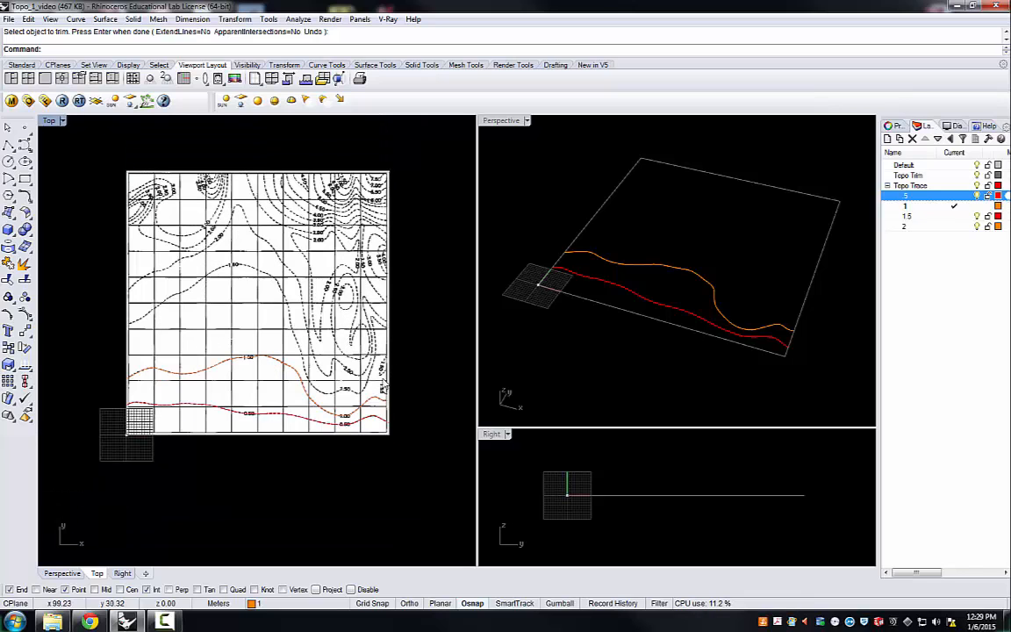